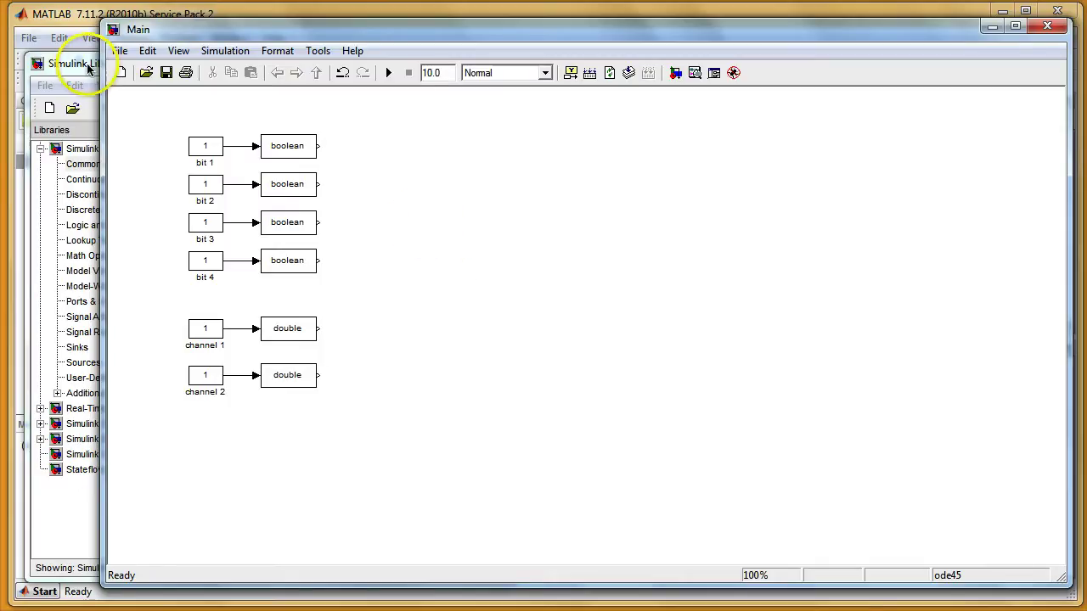
Step: Add a Mux set to 6 inputs, stretch it taller, and place it beside the conversions
{"action": "left_click_drag", "start_coordinate": [76, 62], "coordinate": [89, 87]}
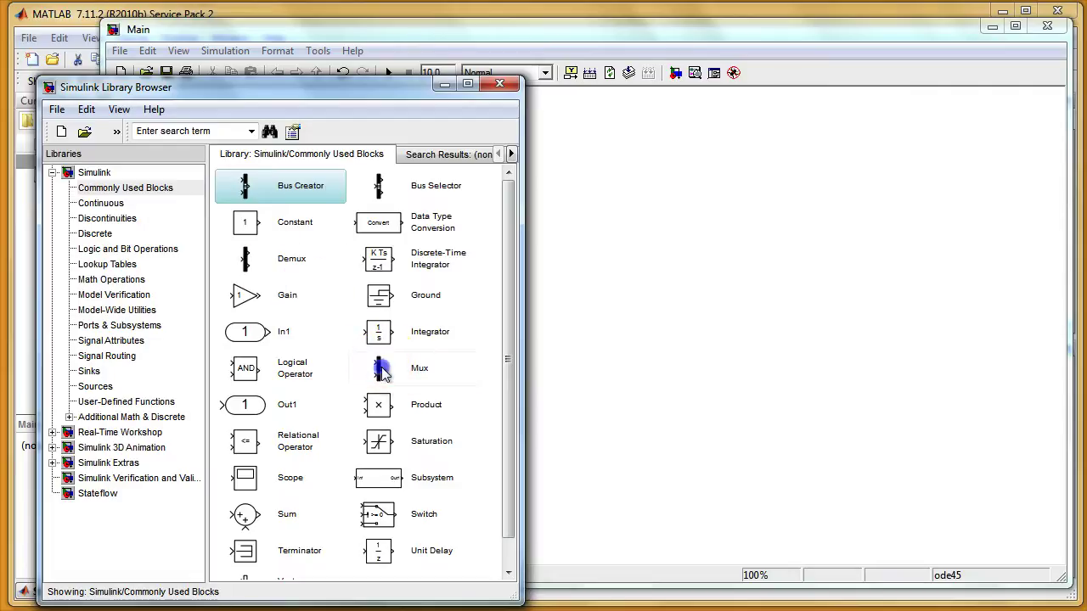
{"action": "left_click_drag", "start_coordinate": [380, 363], "coordinate": [603, 263]}
{"action": "left_click_drag", "start_coordinate": [508, 219], "coordinate": [483, 210]}
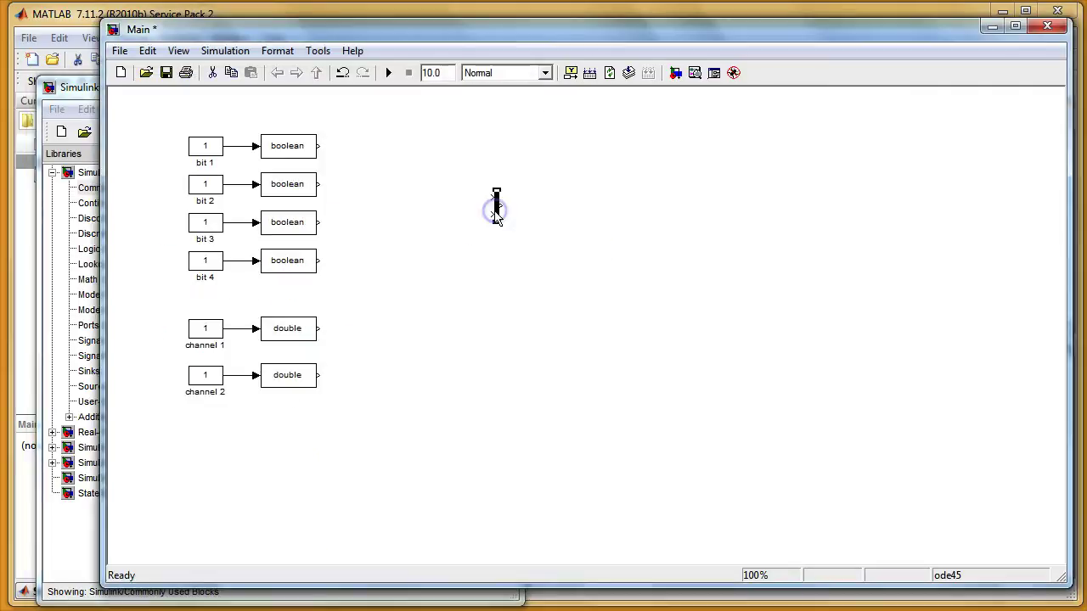
{"action": "double_click", "coordinate": [497, 205]}
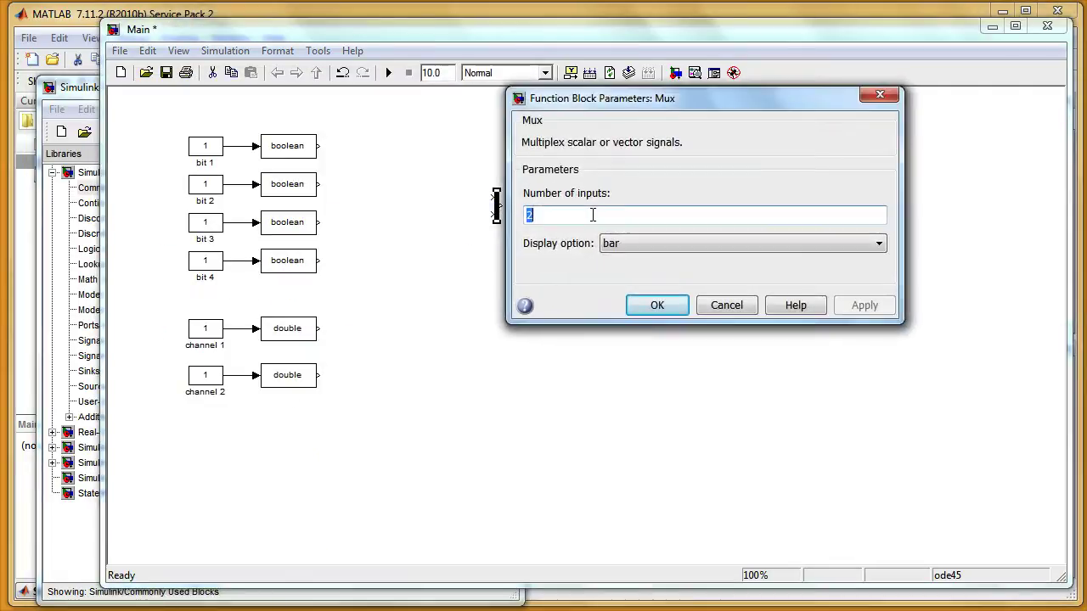
{"action": "type", "text": "6"}
{"action": "key", "text": "Return"}
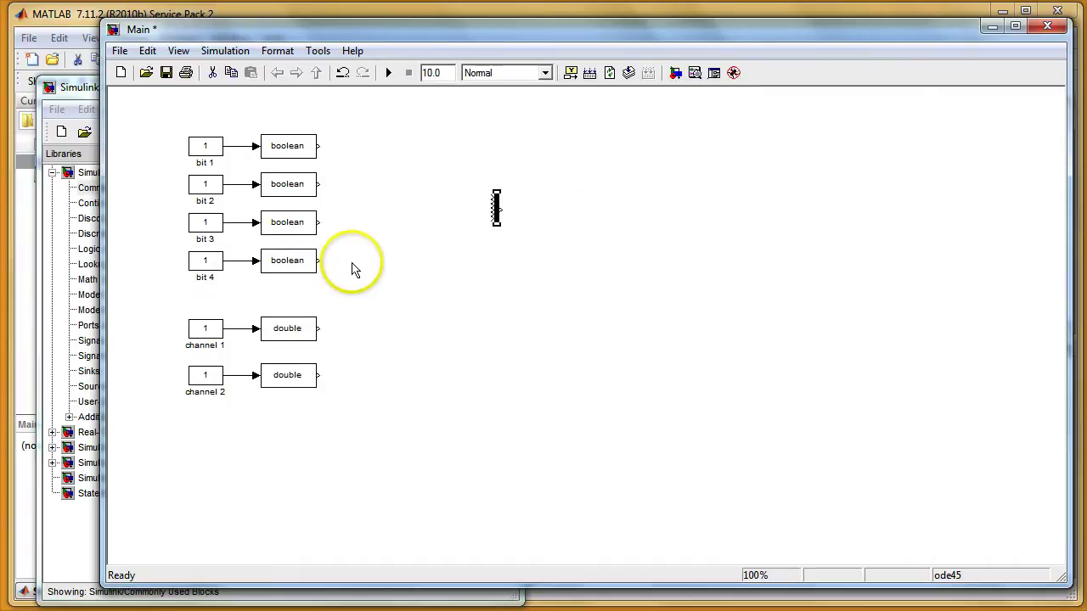
{"action": "left_click_drag", "start_coordinate": [497, 225], "coordinate": [497, 379]}
{"action": "left_click_drag", "start_coordinate": [498, 309], "coordinate": [449, 244]}
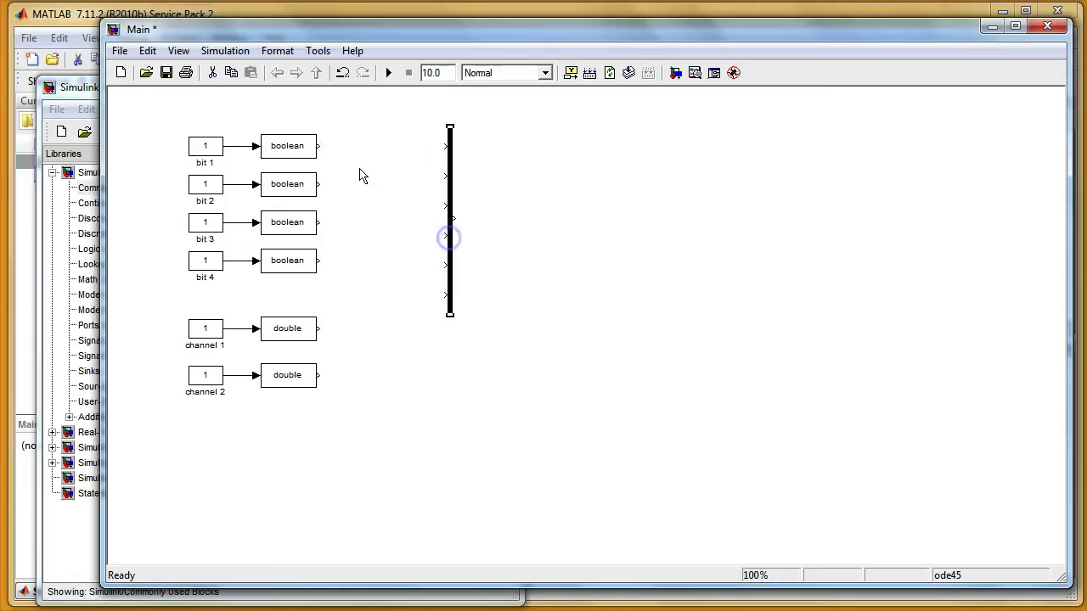
Step: Wire the bit 1, bit 3, bit 4 and channel 1 outputs into the Mux inputs
{"action": "left_click_drag", "start_coordinate": [319, 146], "coordinate": [449, 176]}
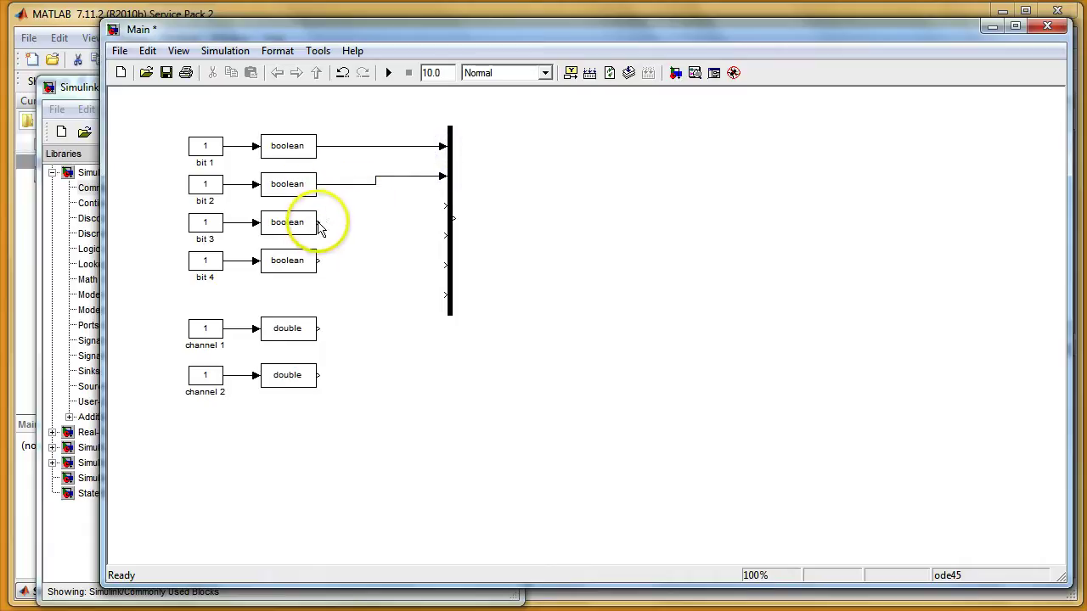
{"action": "left_click_drag", "start_coordinate": [319, 261], "coordinate": [443, 236]}
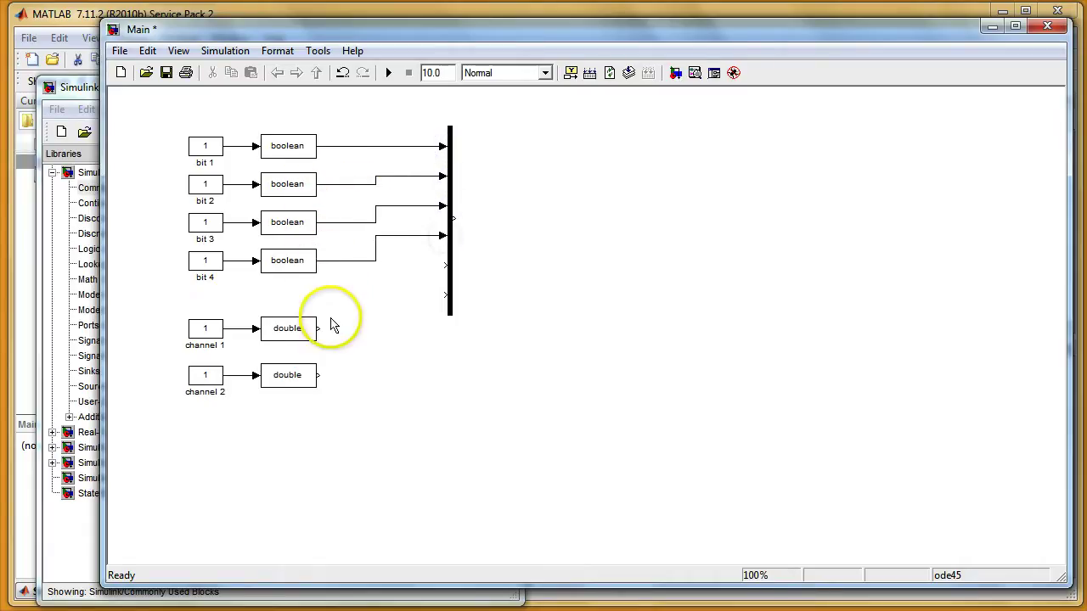
{"action": "left_click_drag", "start_coordinate": [321, 329], "coordinate": [441, 267]}
{"action": "mouse_move", "coordinate": [319, 375]}
{"action": "left_mouse_down"}
{"action": "mouse_move", "coordinate": [411, 326]}
{"action": "mouse_move", "coordinate": [402, 340]}
{"action": "mouse_move", "coordinate": [439, 293]}
{"action": "mouse_move", "coordinate": [455, 299]}
{"action": "left_mouse_up"}
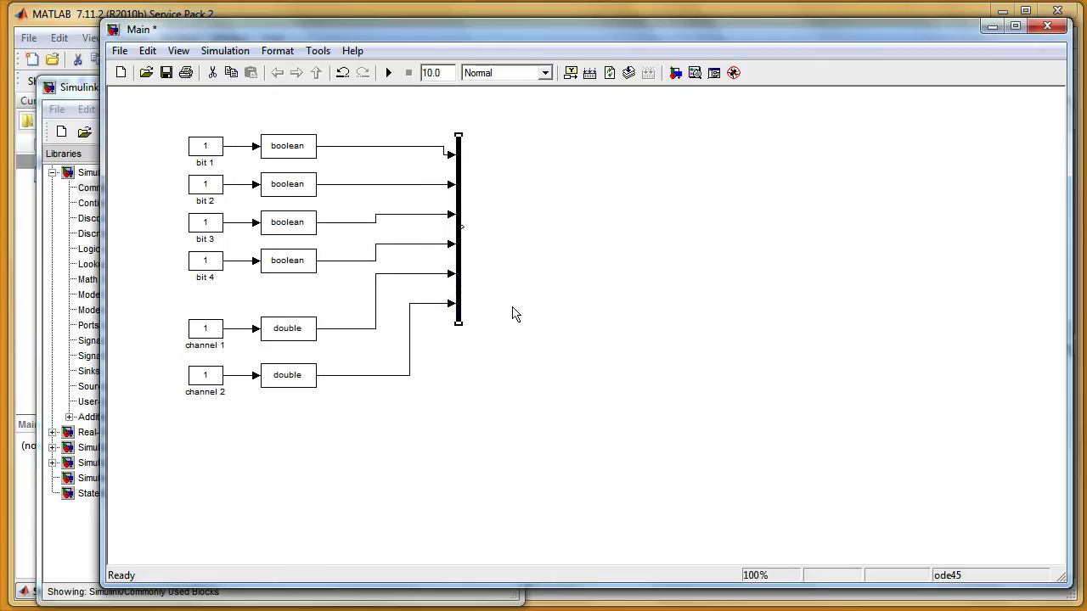
{"action": "left_click_drag", "start_coordinate": [519, 311], "coordinate": [532, 304]}
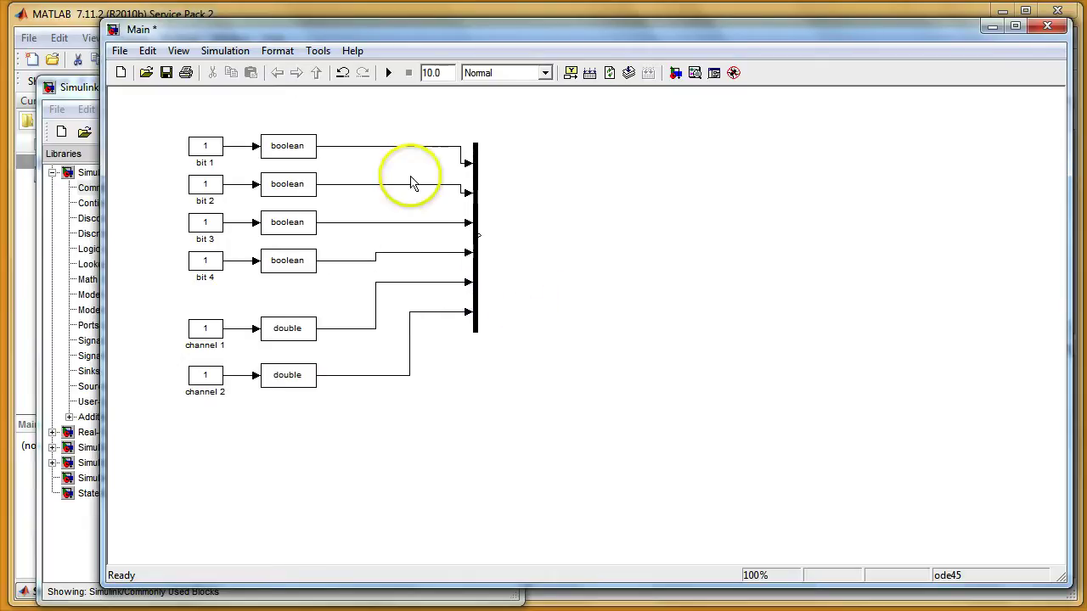
Step: Place a Demux set to 6 outputs, stretch it, and connect the Mux output to it
{"action": "left_click", "coordinate": [81, 88]}
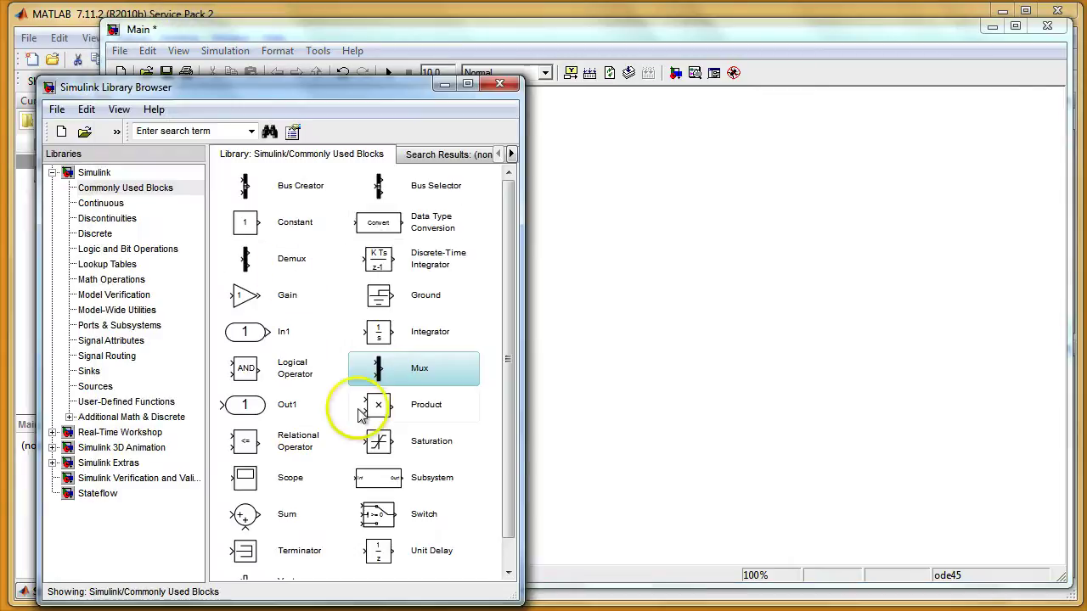
{"action": "left_click_drag", "start_coordinate": [267, 259], "coordinate": [690, 248]}
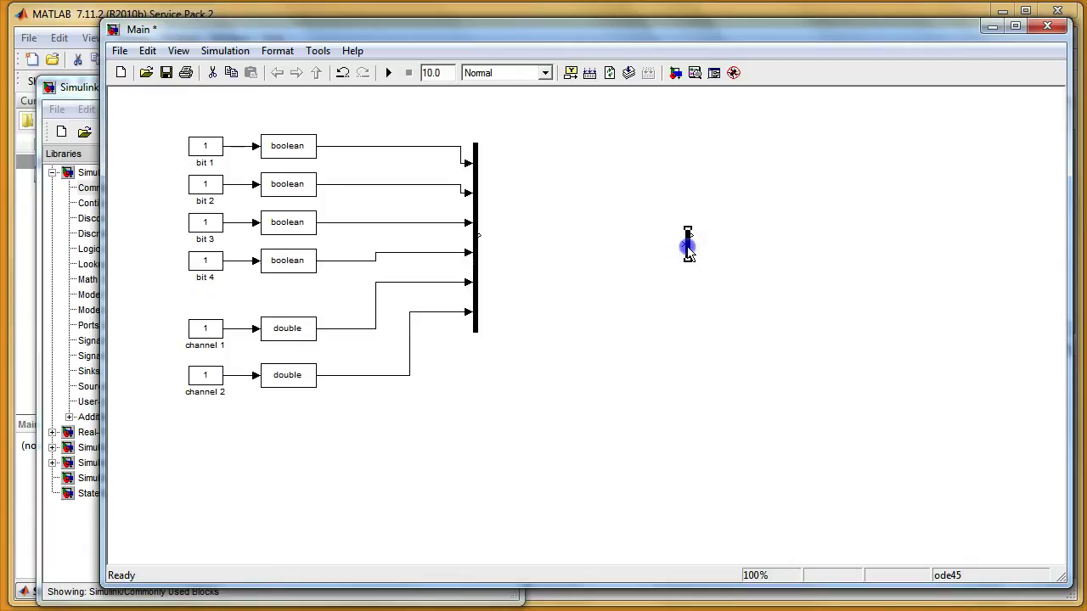
{"action": "double_click", "coordinate": [688, 247]}
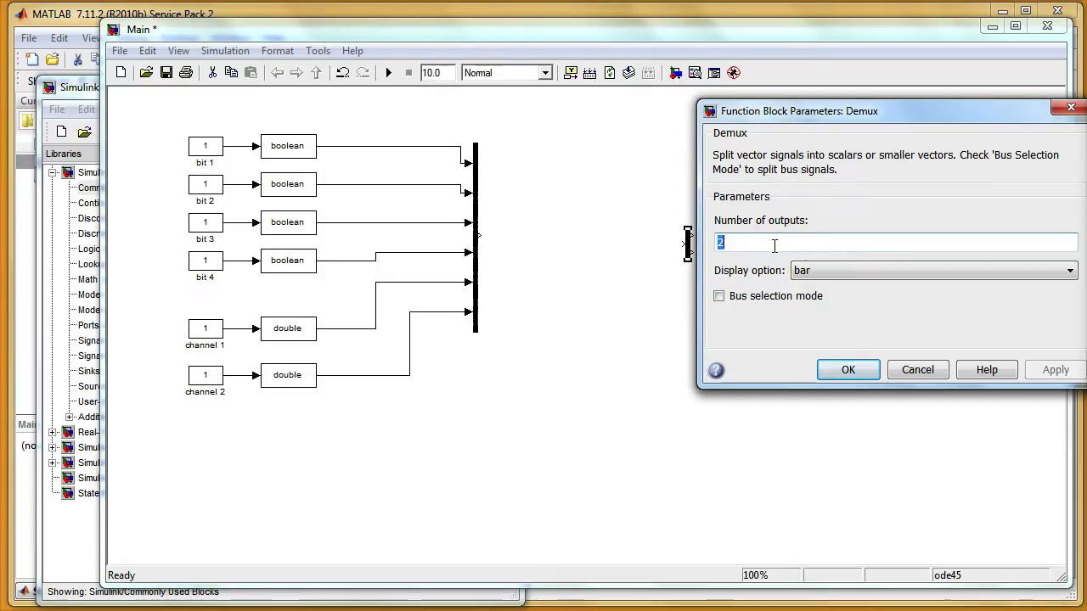
{"action": "type", "text": "6"}
{"action": "key", "text": "Return"}
{"action": "left_click", "coordinate": [688, 261]}
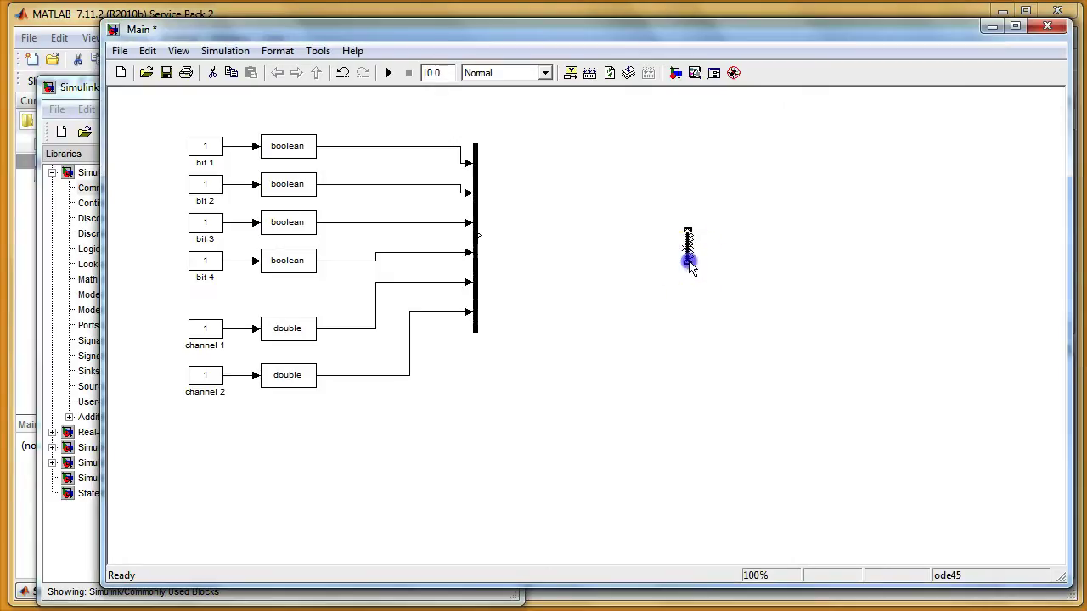
{"action": "mouse_move", "coordinate": [687, 269]}
{"action": "left_mouse_down"}
{"action": "mouse_move", "coordinate": [688, 400]}
{"action": "mouse_move", "coordinate": [682, 286]}
{"action": "left_mouse_up"}
{"action": "left_click_drag", "start_coordinate": [478, 236], "coordinate": [686, 242]}
{"action": "left_click", "coordinate": [721, 245]}
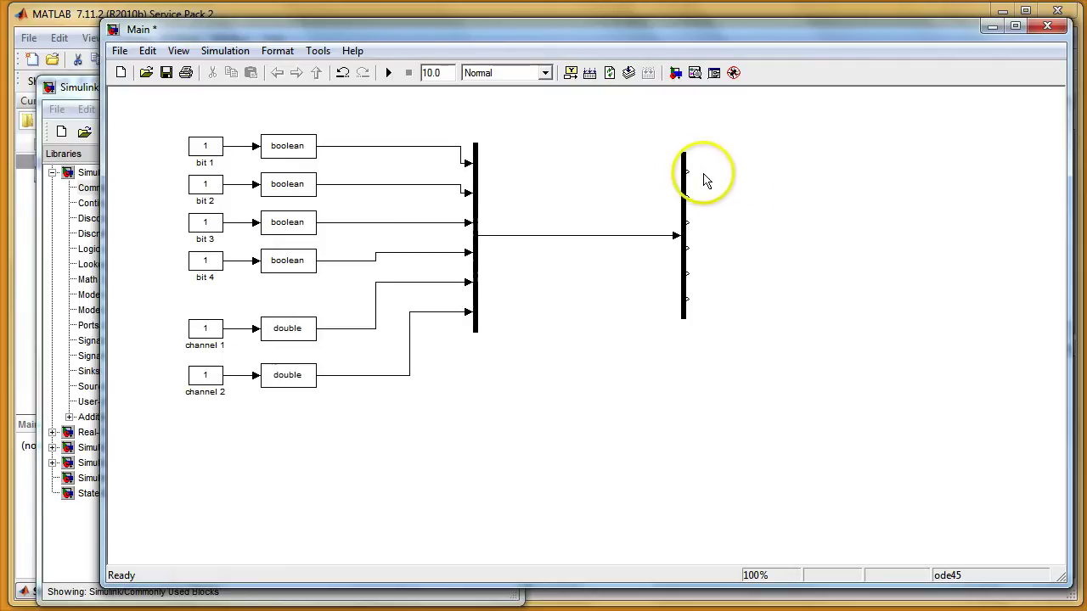
Step: Add a Display block from Sinks, wire the first Demux output to it, and copy it below
{"action": "left_click", "coordinate": [92, 101]}
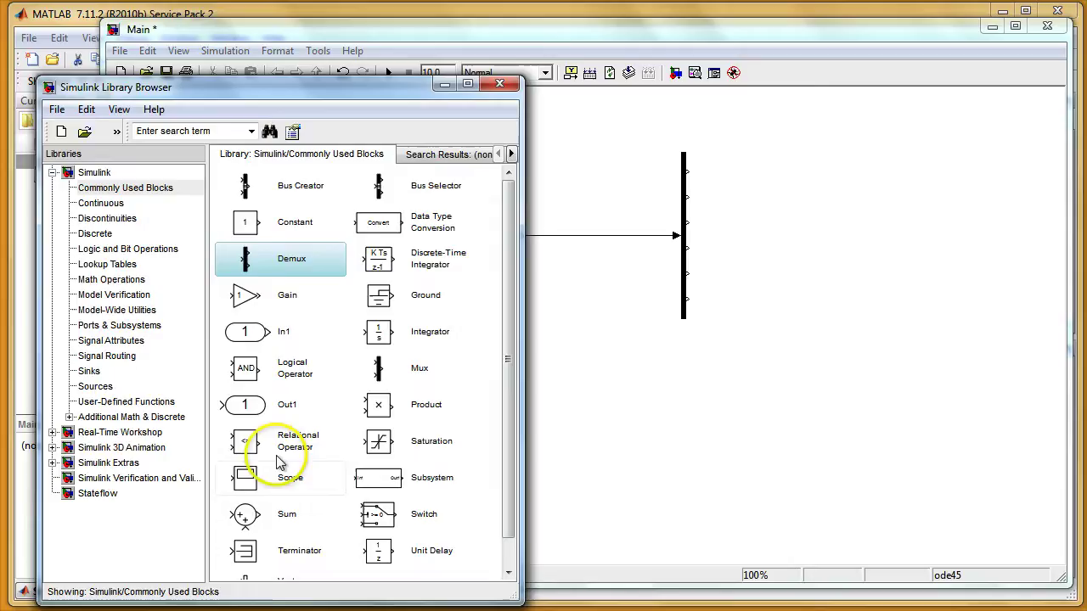
{"action": "left_click", "coordinate": [96, 388]}
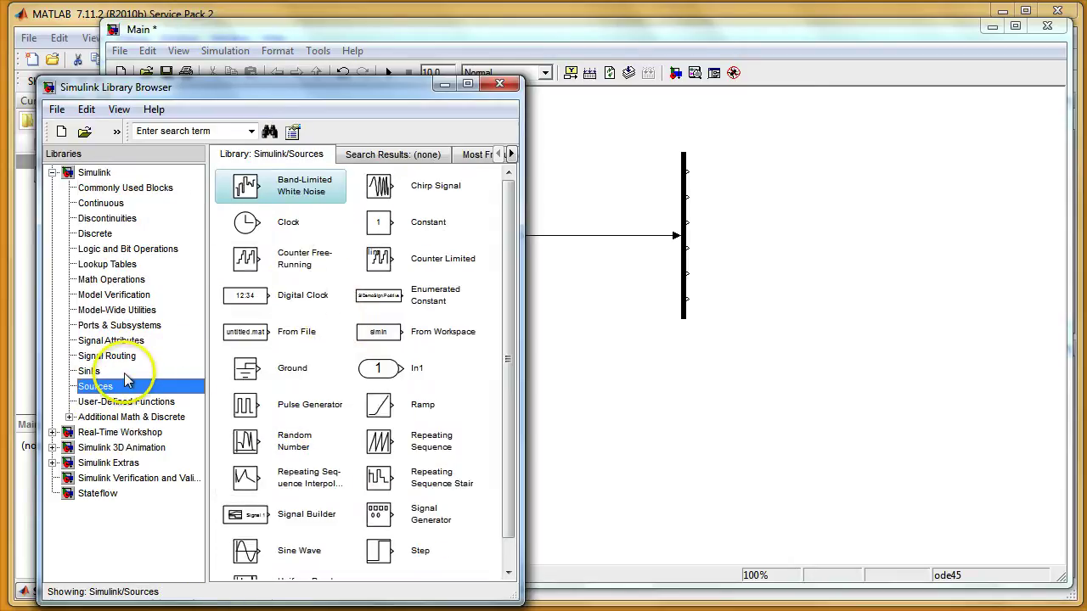
{"action": "left_click", "coordinate": [91, 371]}
{"action": "mouse_move", "coordinate": [289, 195]}
{"action": "left_mouse_down"}
{"action": "mouse_move", "coordinate": [823, 178]}
{"action": "mouse_move", "coordinate": [824, 168]}
{"action": "left_mouse_up"}
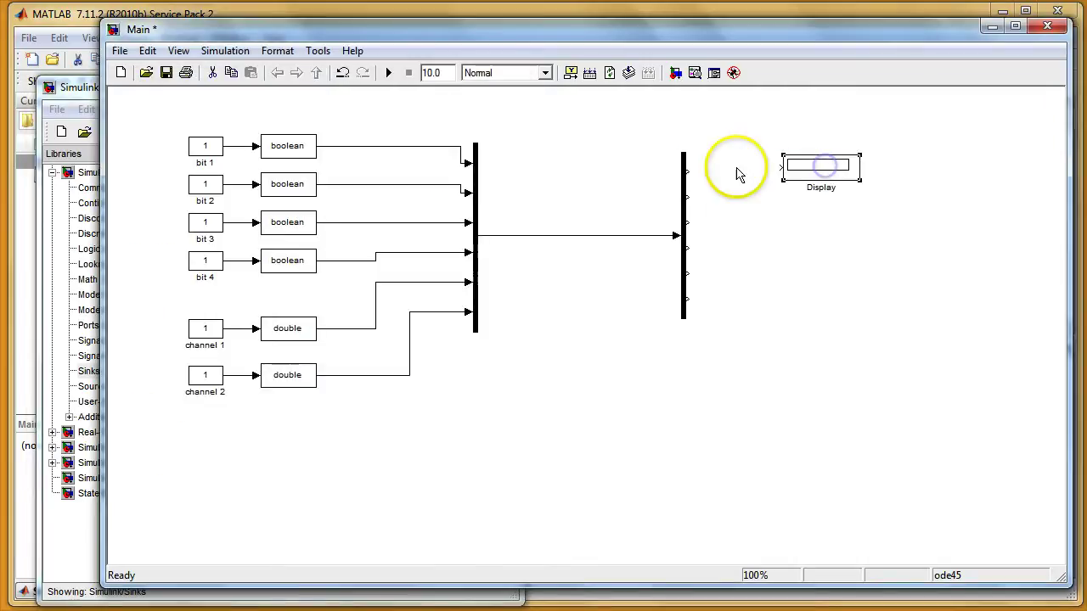
{"action": "mouse_move", "coordinate": [686, 169]}
{"action": "left_mouse_down"}
{"action": "mouse_move", "coordinate": [781, 167]}
{"action": "mouse_move", "coordinate": [820, 213]}
{"action": "mouse_move", "coordinate": [820, 272]}
{"action": "left_mouse_up"}
{"action": "left_click", "coordinate": [809, 176]}
{"action": "left_click_drag", "start_coordinate": [820, 272], "coordinate": [820, 319]}
{"action": "left_click_drag", "start_coordinate": [821, 319], "coordinate": [820, 390]}
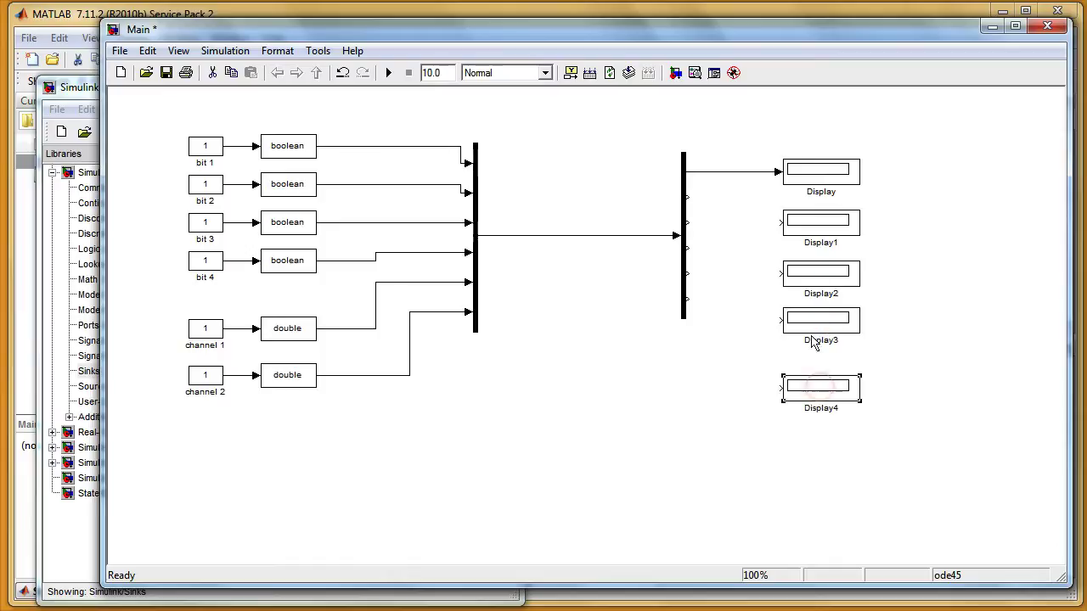
Step: Wire the third Demux output to Display2 and tighten the spacing of the Display blocks
{"action": "left_click_drag", "start_coordinate": [689, 198], "coordinate": [785, 223]}
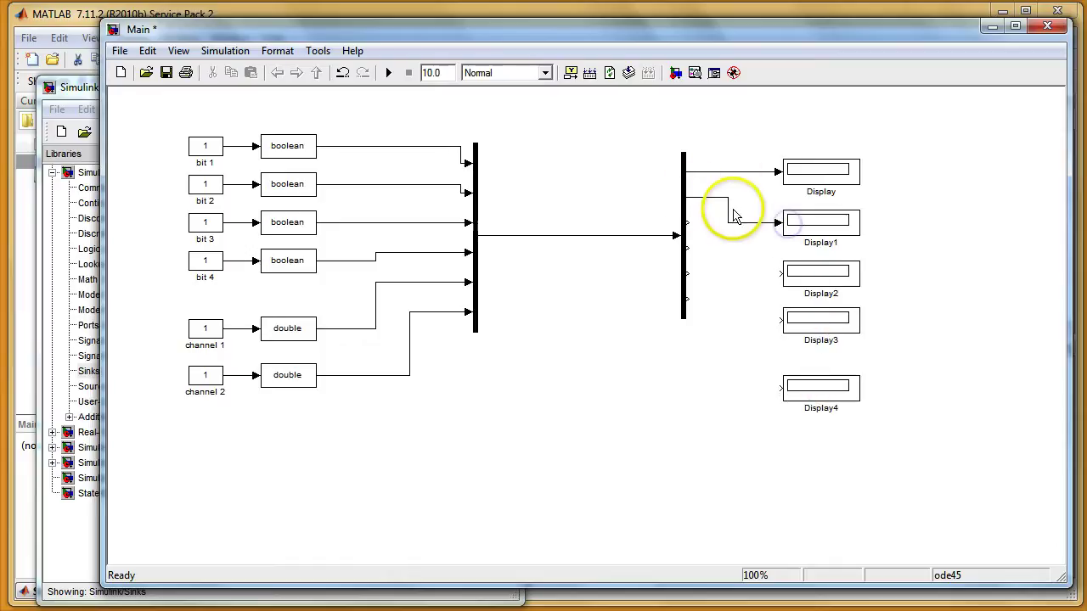
{"action": "mouse_move", "coordinate": [686, 223]}
{"action": "left_mouse_down"}
{"action": "mouse_move", "coordinate": [779, 274]}
{"action": "mouse_move", "coordinate": [752, 258]}
{"action": "left_mouse_up"}
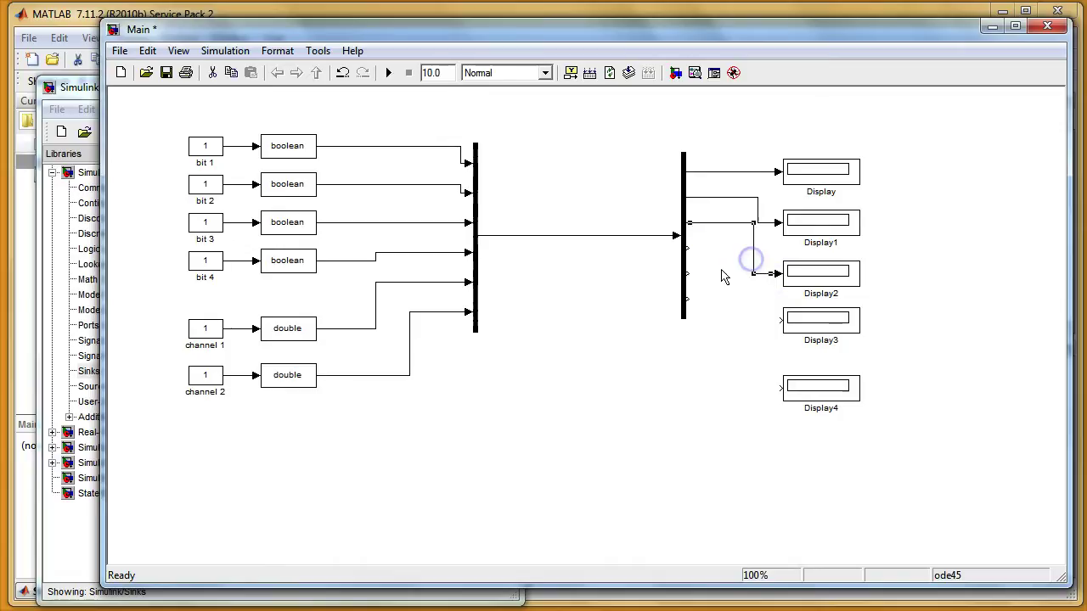
{"action": "left_click_drag", "start_coordinate": [839, 269], "coordinate": [818, 250]}
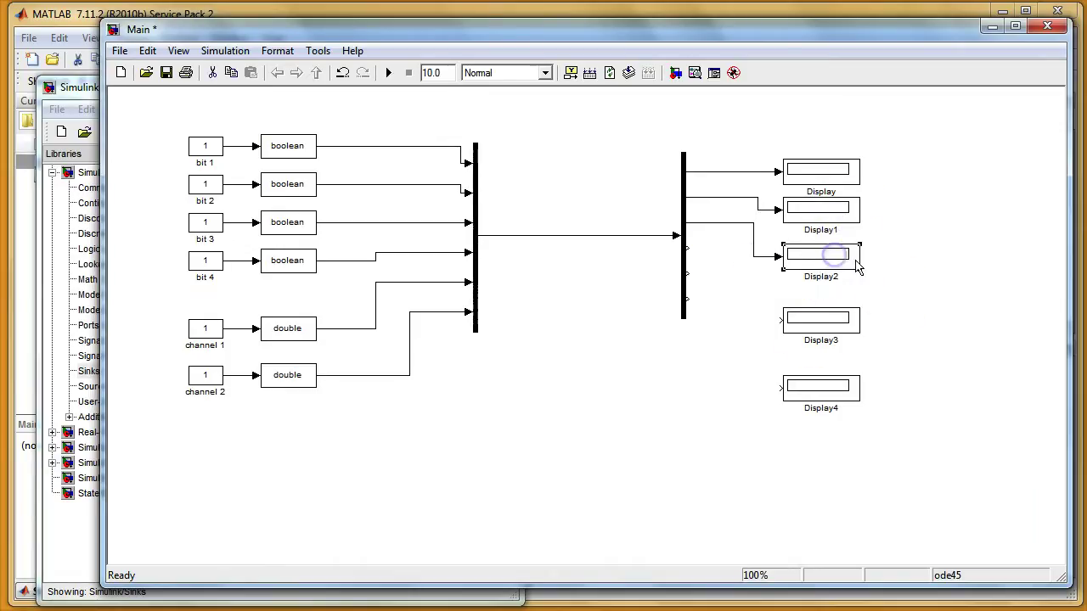
{"action": "left_click_drag", "start_coordinate": [842, 313], "coordinate": [837, 293]}
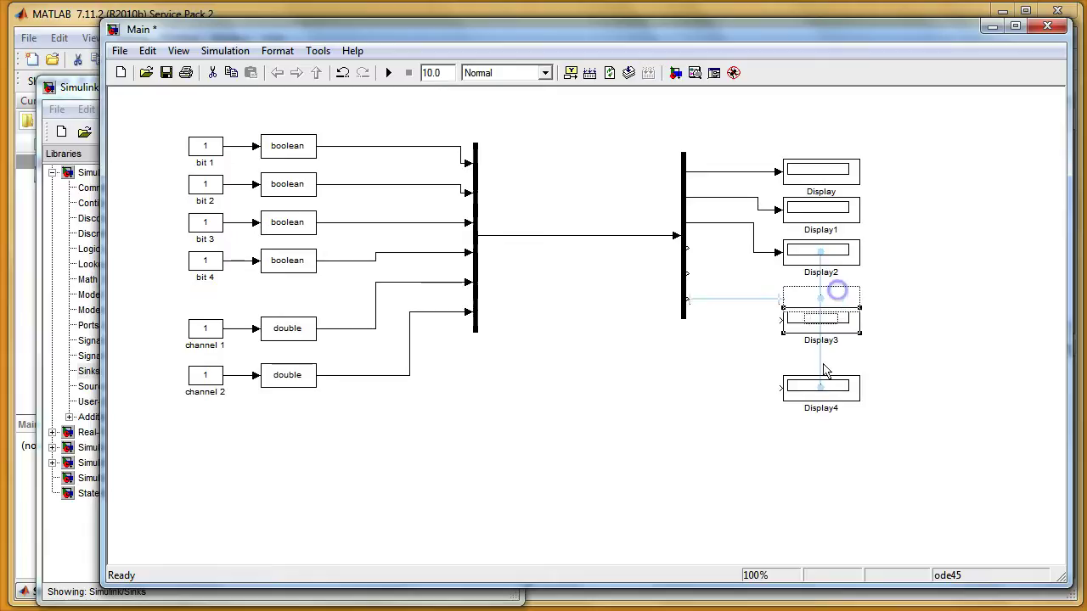
{"action": "left_click_drag", "start_coordinate": [820, 382], "coordinate": [820, 343]}
{"action": "left_click", "coordinate": [916, 347]}
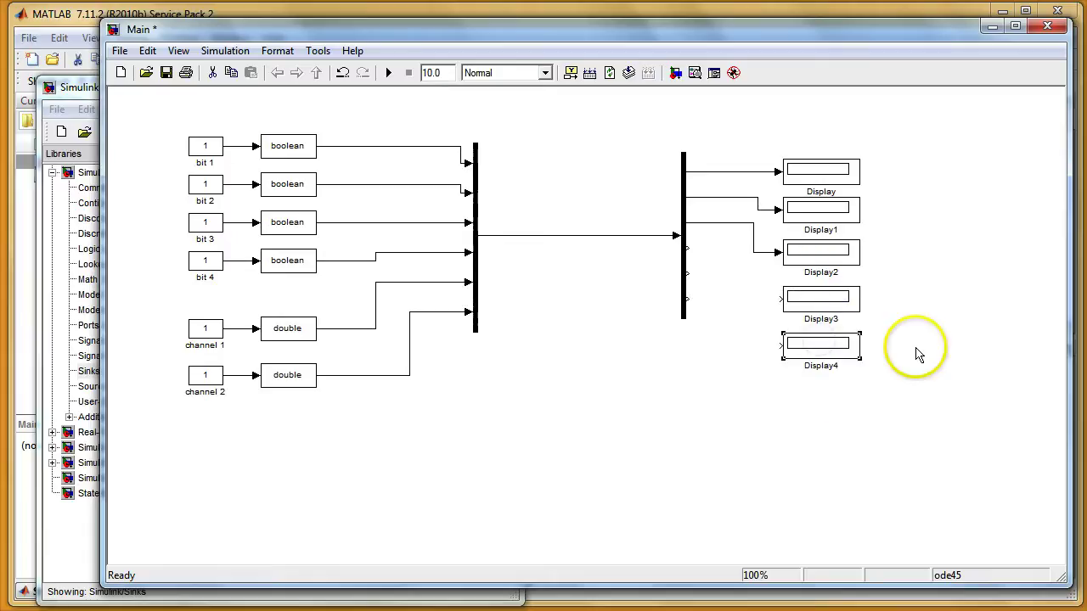
Step: Connect the fourth and last Demux outputs to Display3 and Display5, tidying the line bends
{"action": "left_click", "coordinate": [707, 266]}
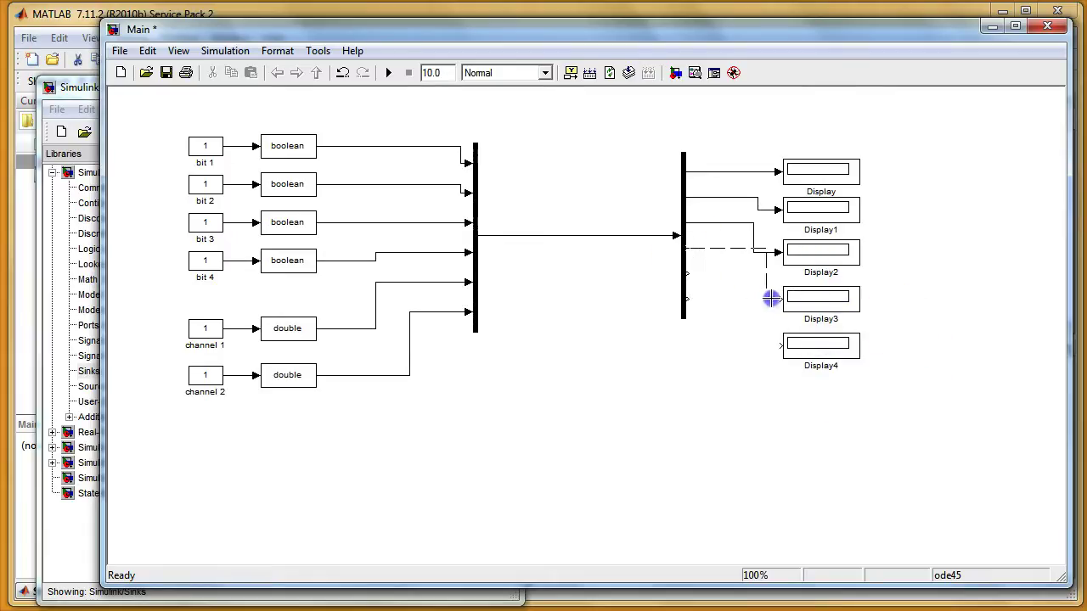
{"action": "mouse_move", "coordinate": [781, 299]}
{"action": "left_mouse_down"}
{"action": "mouse_move", "coordinate": [684, 274]}
{"action": "mouse_move", "coordinate": [780, 346]}
{"action": "mouse_move", "coordinate": [821, 406]}
{"action": "left_mouse_up"}
{"action": "left_click", "coordinate": [702, 273]}
{"action": "left_click", "coordinate": [880, 390]}
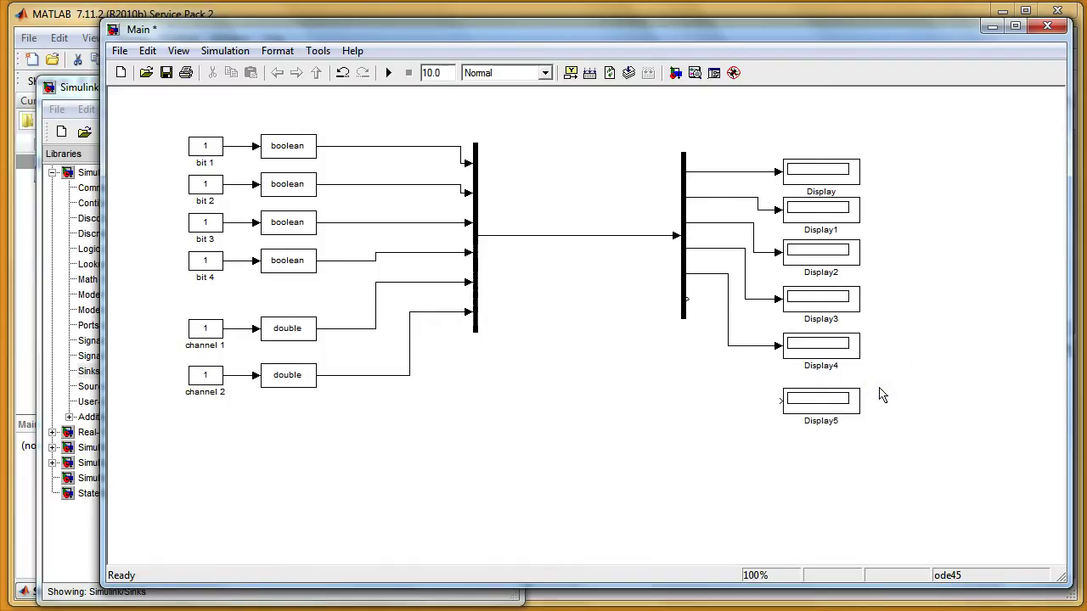
{"action": "left_click", "coordinate": [877, 406]}
{"action": "left_click", "coordinate": [701, 307]}
{"action": "left_click_drag", "start_coordinate": [788, 399], "coordinate": [783, 399]}
{"action": "left_click_drag", "start_coordinate": [719, 369], "coordinate": [705, 369]}
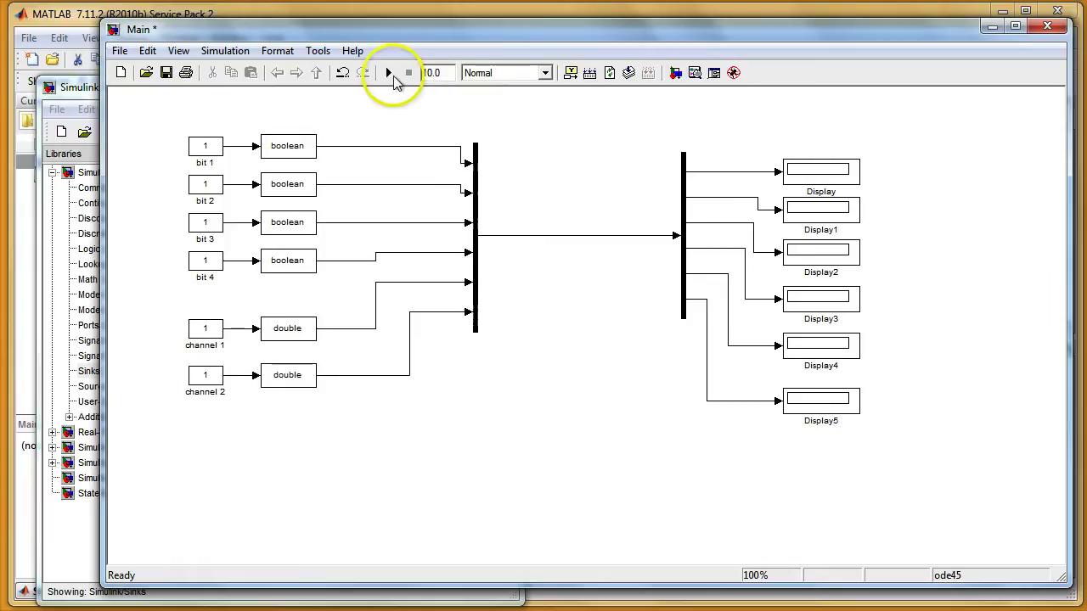
Step: Run the simulation, note the boolean/double mismatch at Mux input 5, and close the report
{"action": "left_click", "coordinate": [390, 74]}
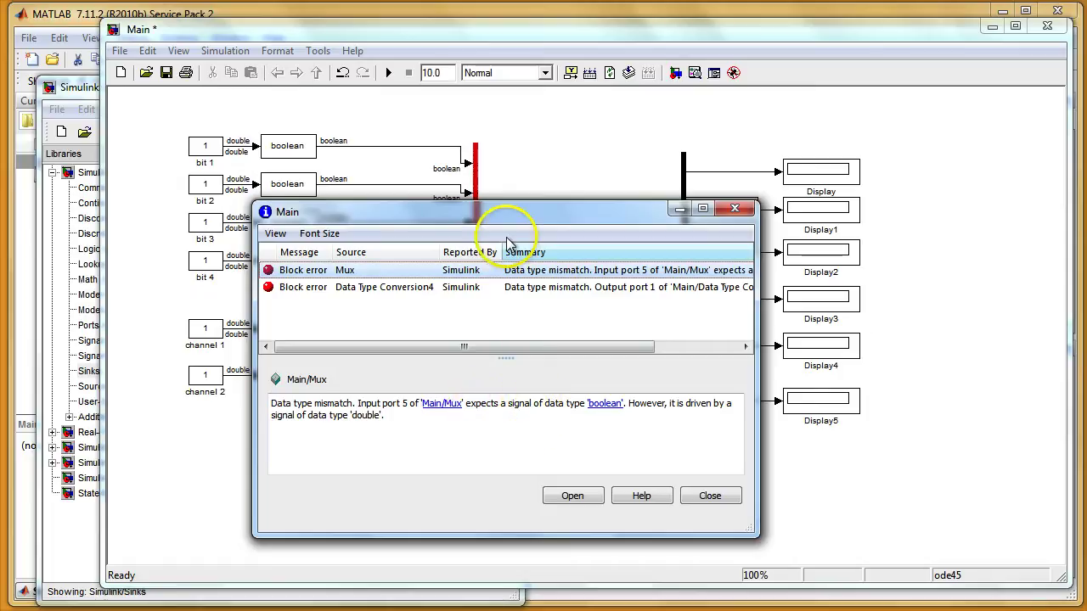
{"action": "left_click_drag", "start_coordinate": [507, 214], "coordinate": [783, 262]}
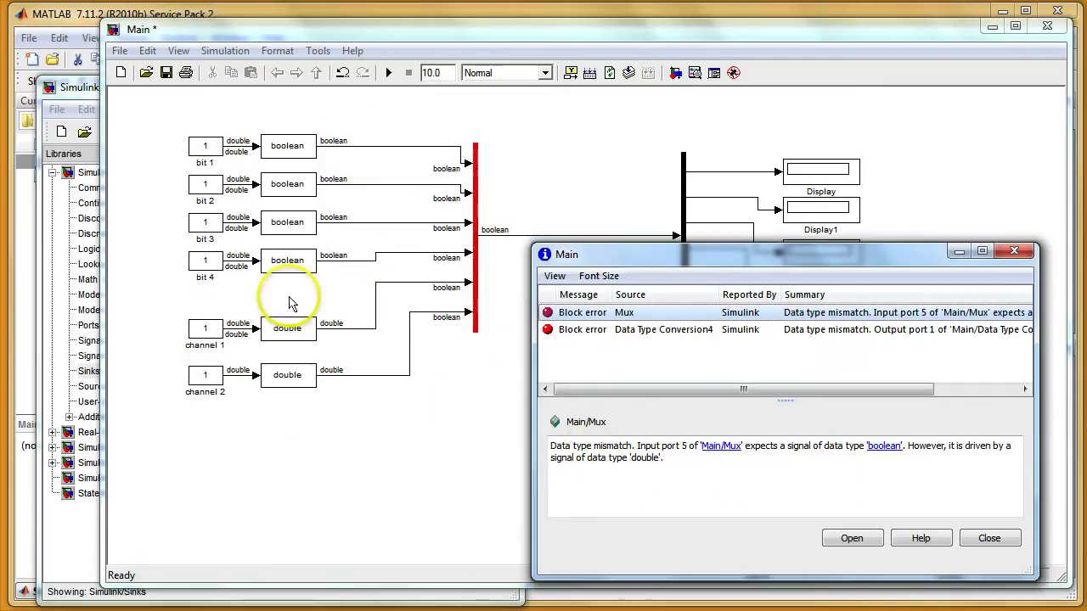
{"action": "left_click", "coordinate": [989, 538]}
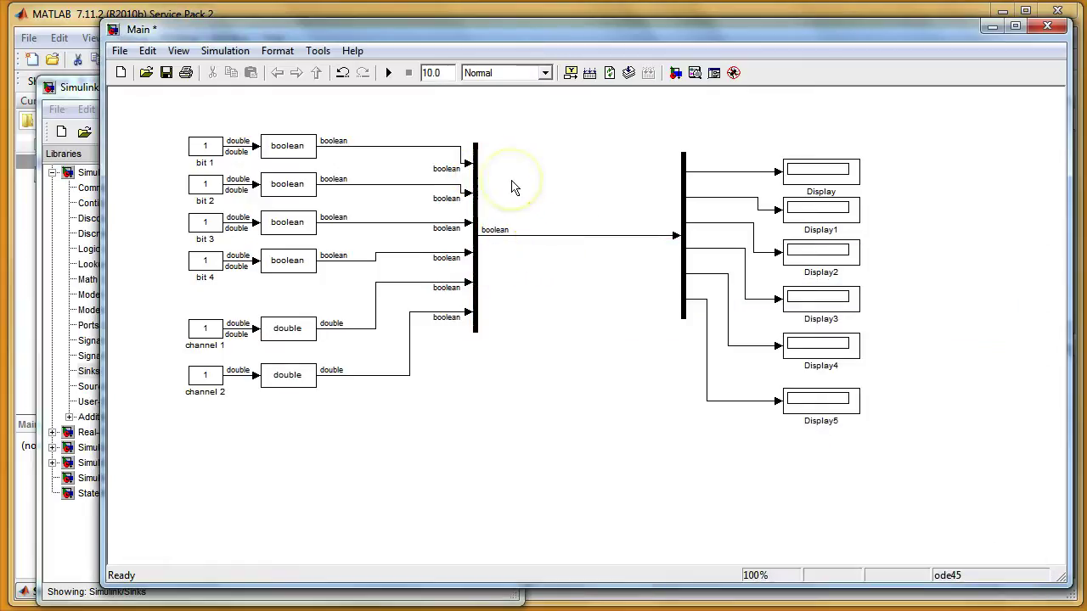
Step: Delete the Mux and Demux blocks and select the leftover line between them
{"action": "left_click", "coordinate": [474, 276]}
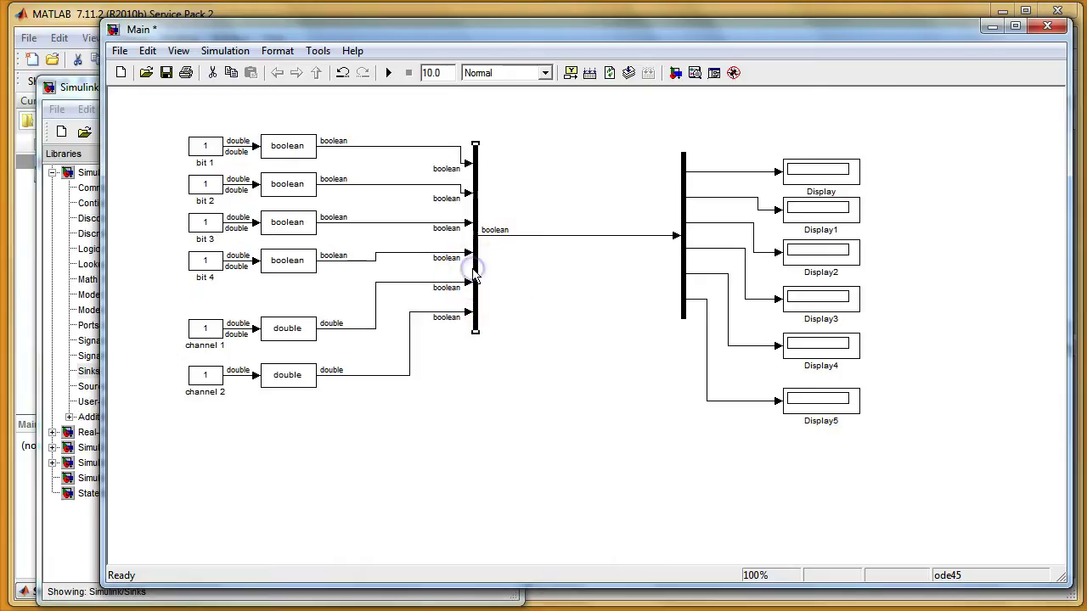
{"action": "key", "text": "Delete"}
{"action": "left_click", "coordinate": [684, 262]}
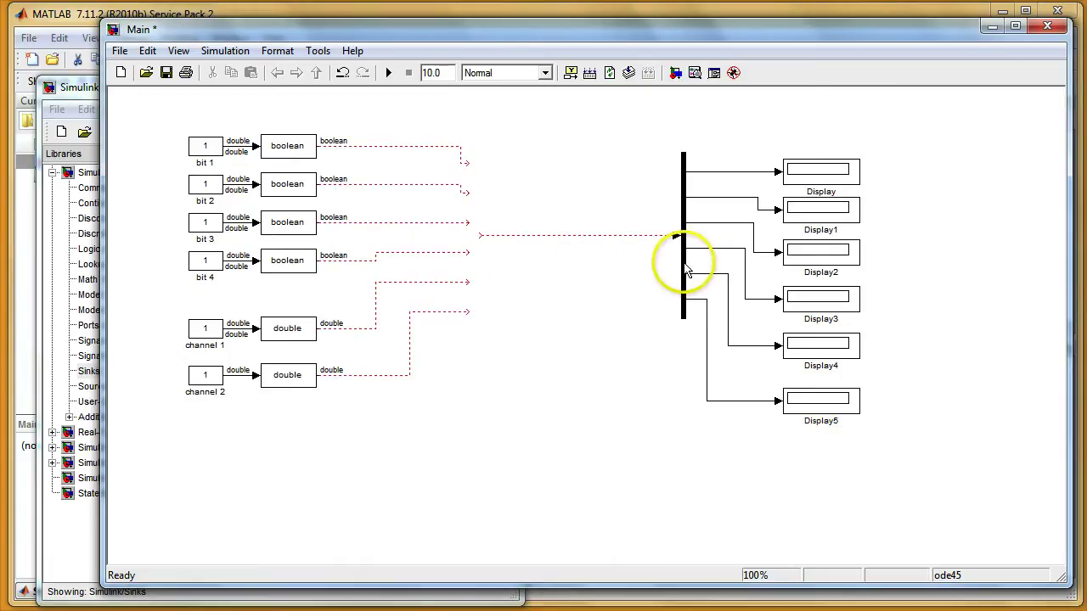
{"action": "key", "text": "Delete"}
{"action": "left_click", "coordinate": [631, 236]}
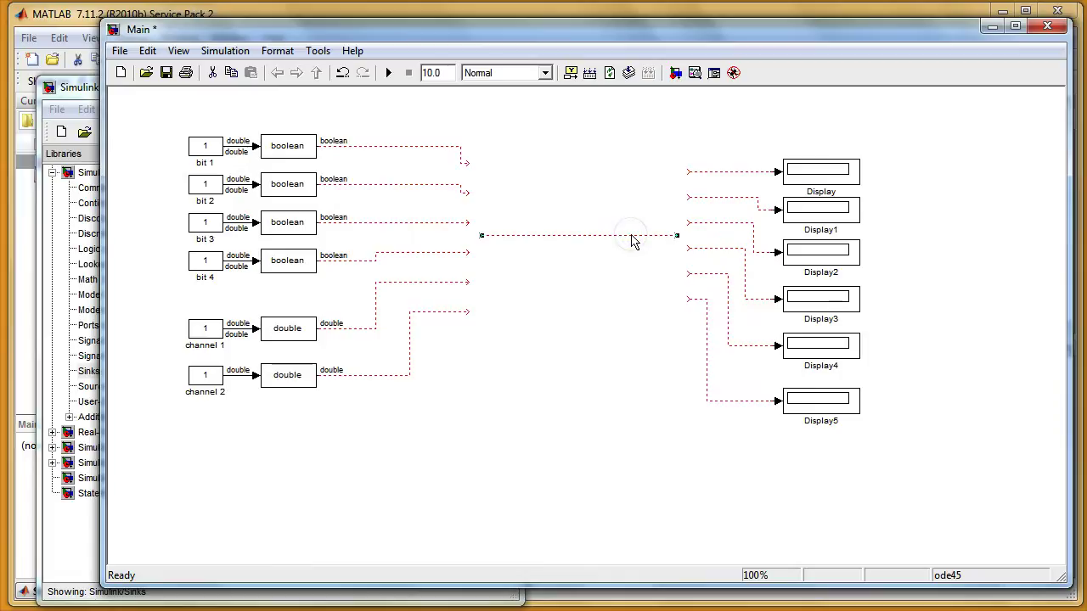
Step: Place a Bus Creator from Commonly Used Blocks and set its number of inputs to 6
{"action": "left_click_drag", "start_coordinate": [73, 87], "coordinate": [53, 124]}
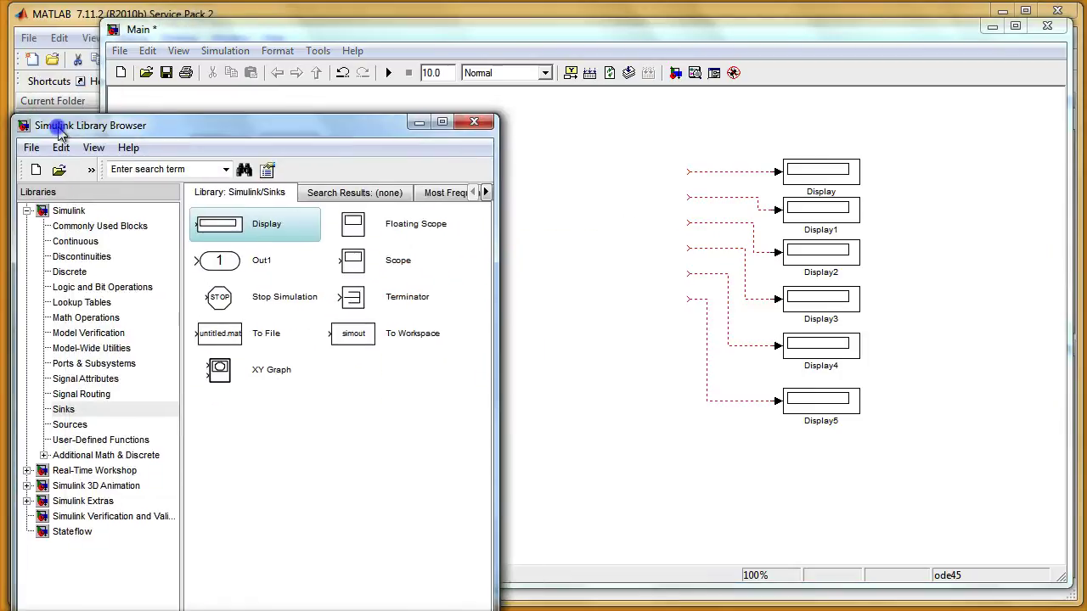
{"action": "left_click", "coordinate": [73, 225]}
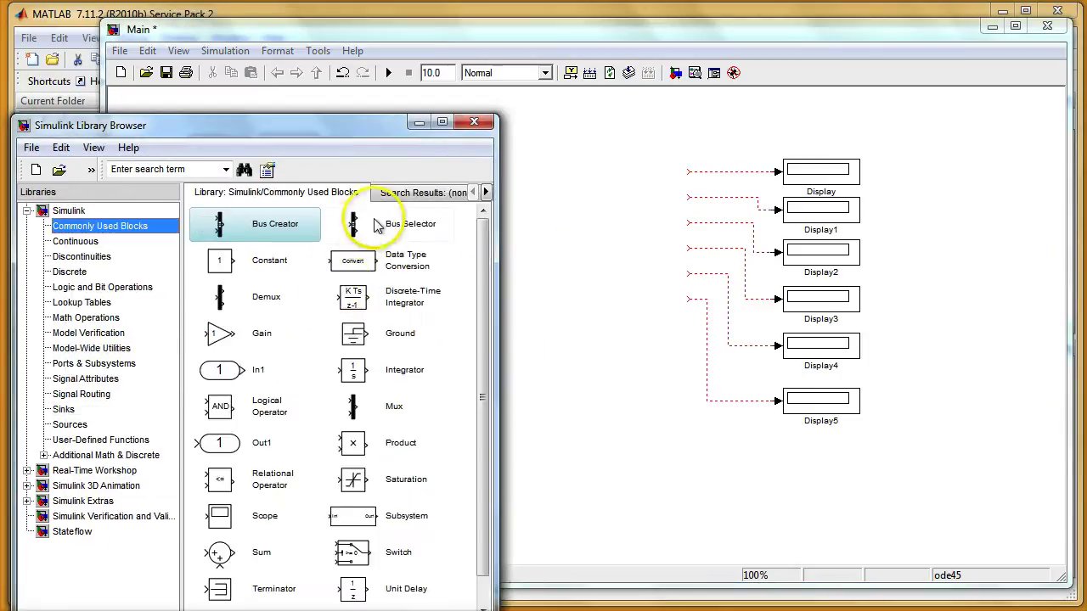
{"action": "left_click_drag", "start_coordinate": [255, 219], "coordinate": [560, 241]}
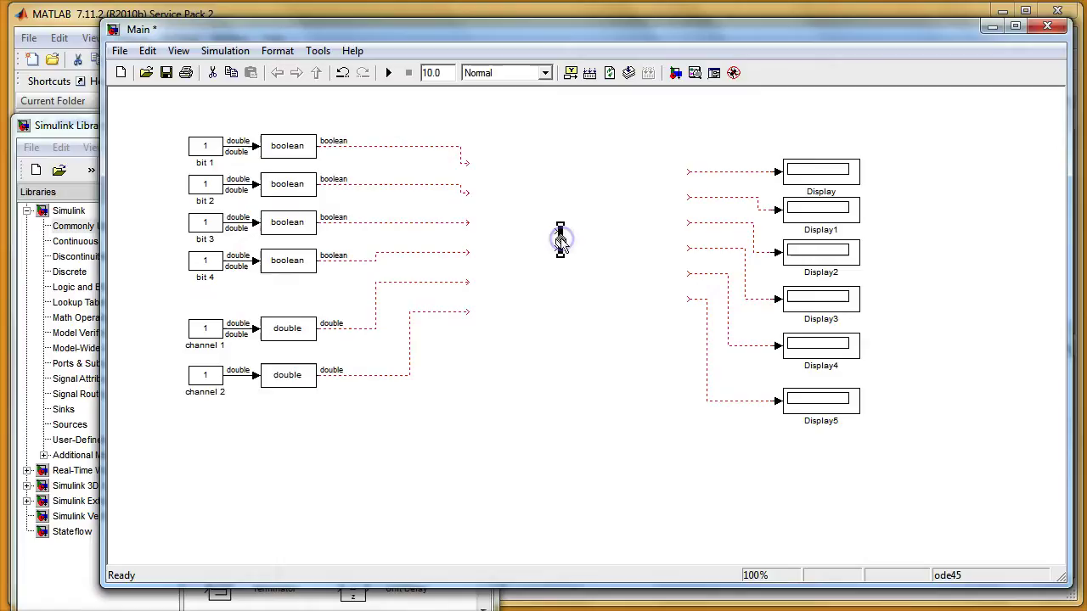
{"action": "left_click", "coordinate": [529, 239]}
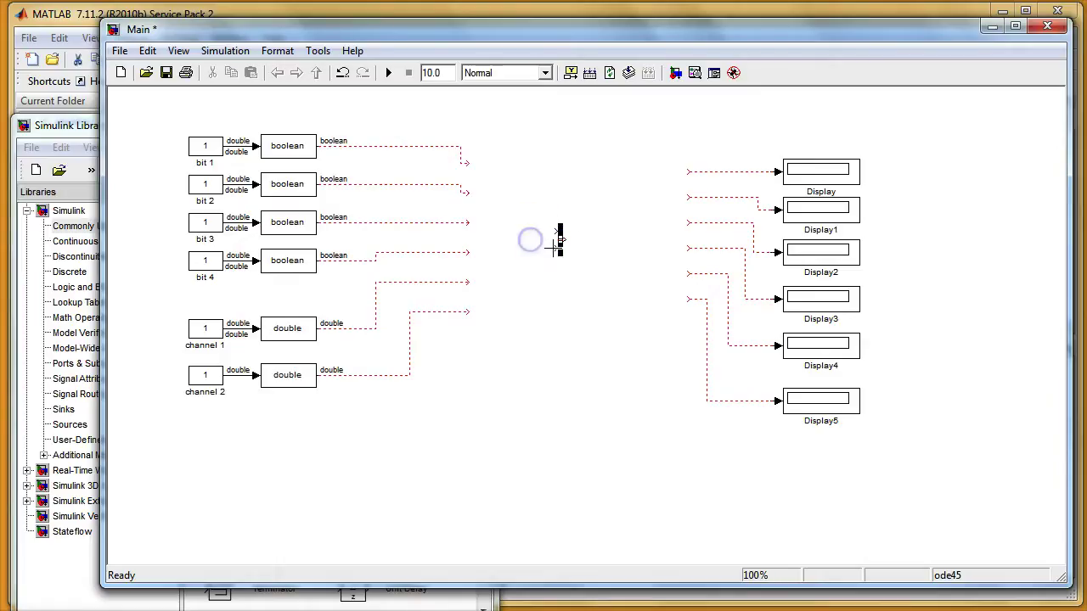
{"action": "double_click", "coordinate": [560, 246]}
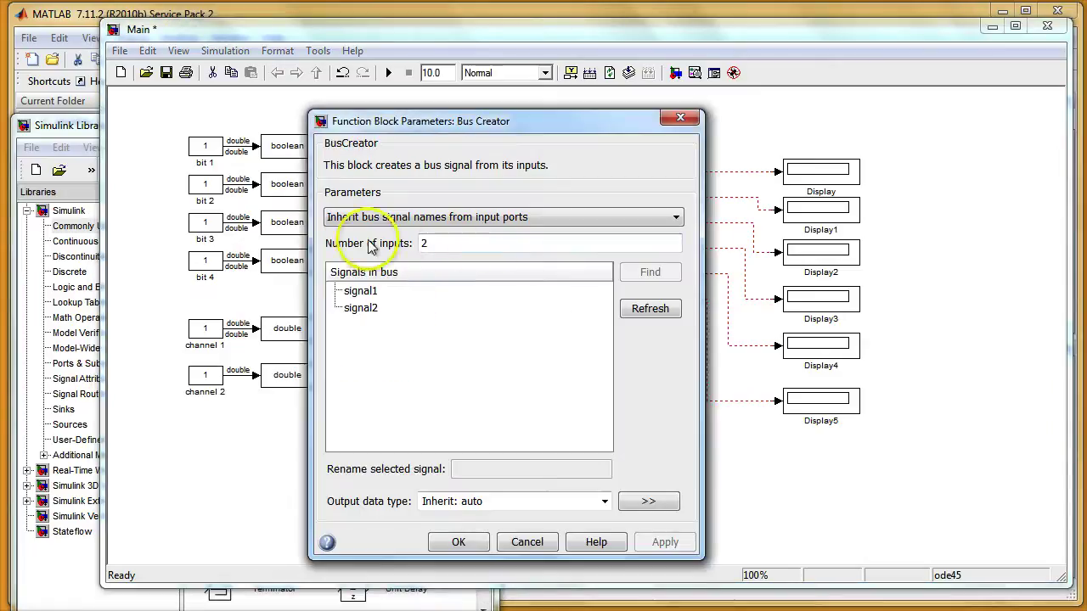
{"action": "double_click", "coordinate": [456, 246]}
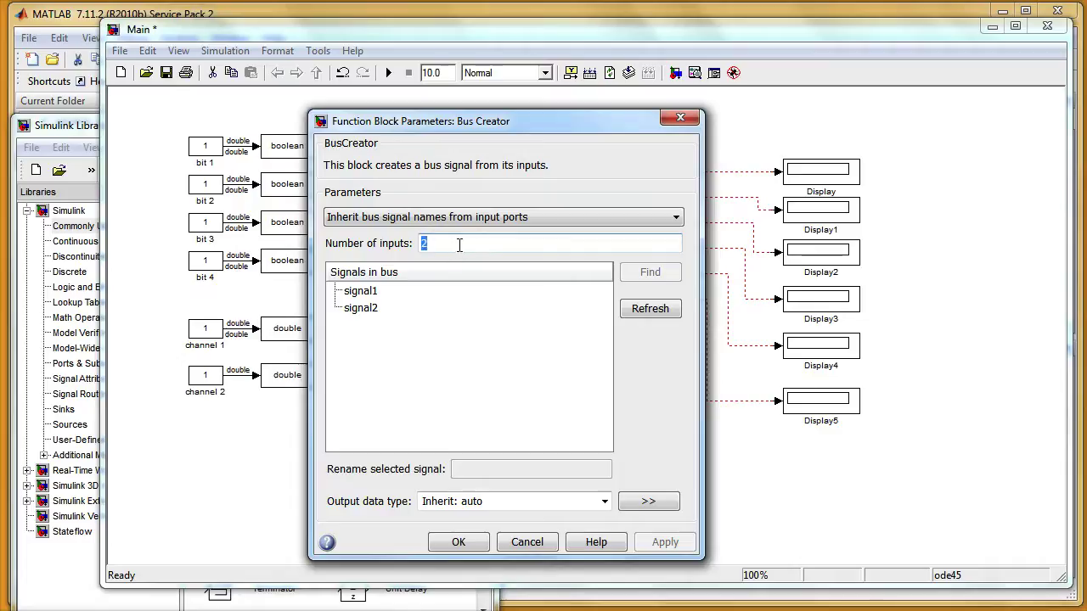
{"action": "type", "text": "6"}
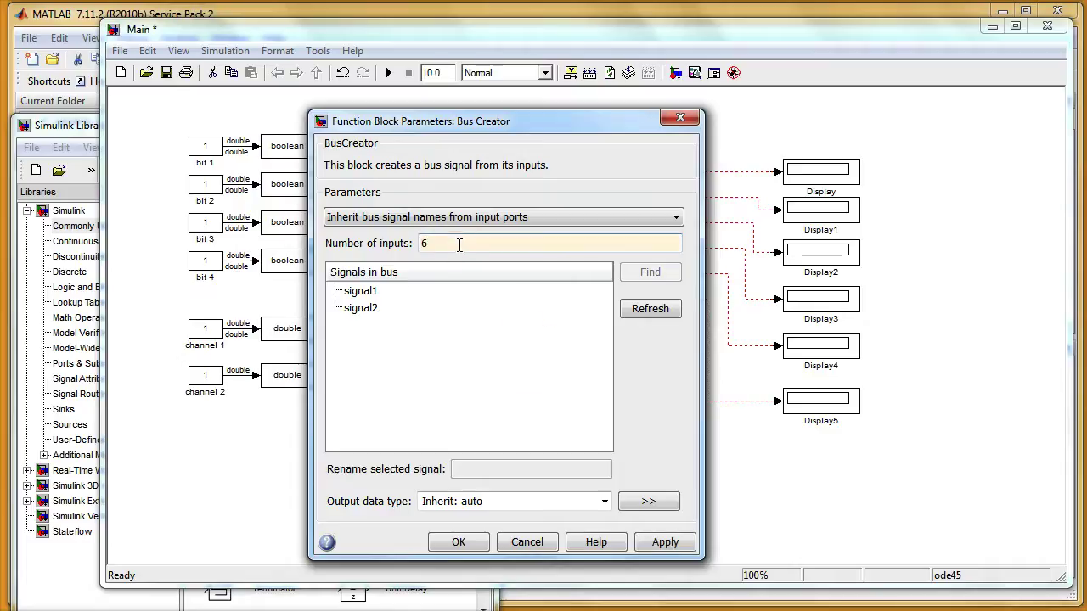
{"action": "left_click", "coordinate": [661, 542]}
{"action": "left_click", "coordinate": [458, 540]}
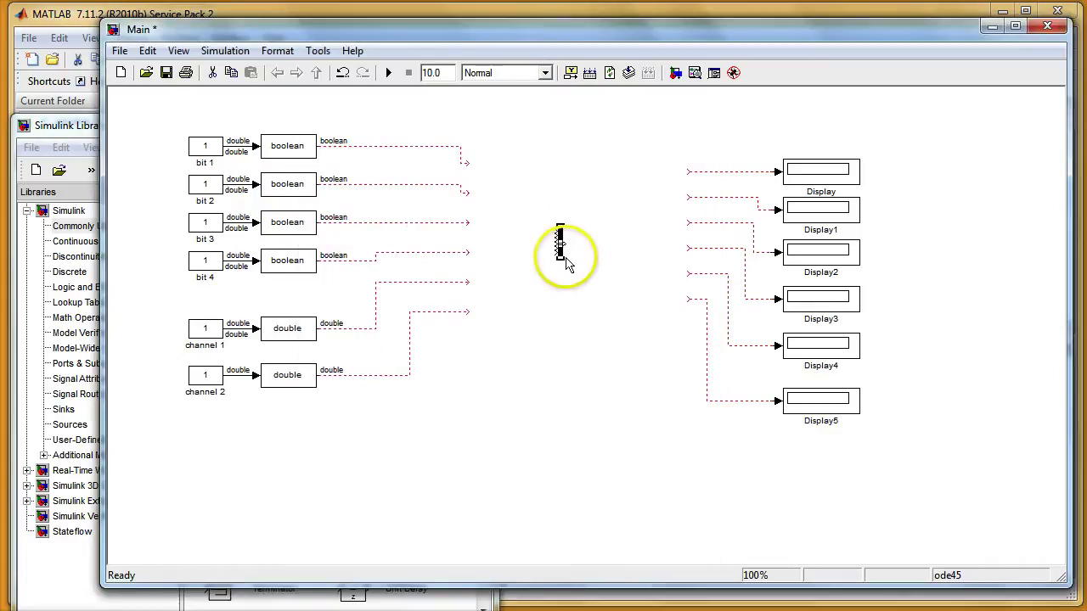
Step: Stretch the Bus Creator taller and move it beside the signal lines
{"action": "left_click_drag", "start_coordinate": [561, 257], "coordinate": [566, 355]}
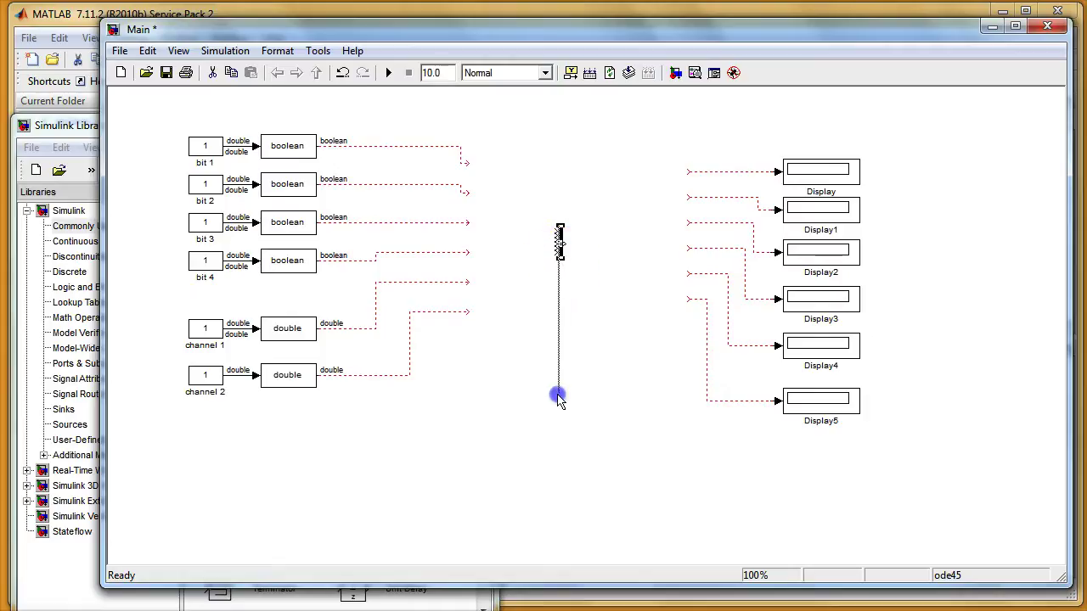
{"action": "left_click_drag", "start_coordinate": [567, 399], "coordinate": [563, 394]}
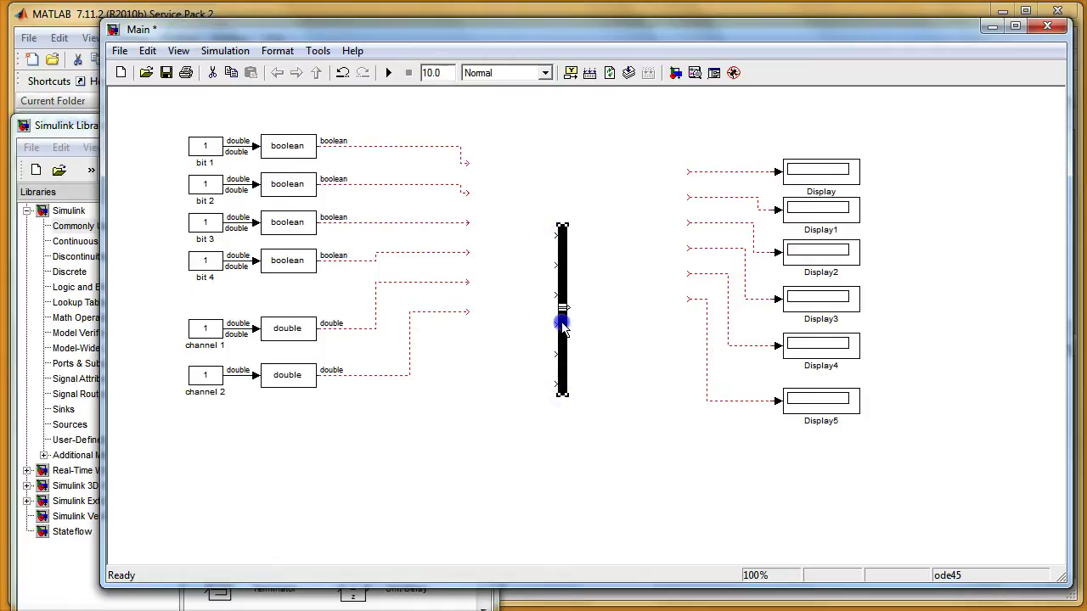
{"action": "left_click_drag", "start_coordinate": [558, 315], "coordinate": [505, 245]}
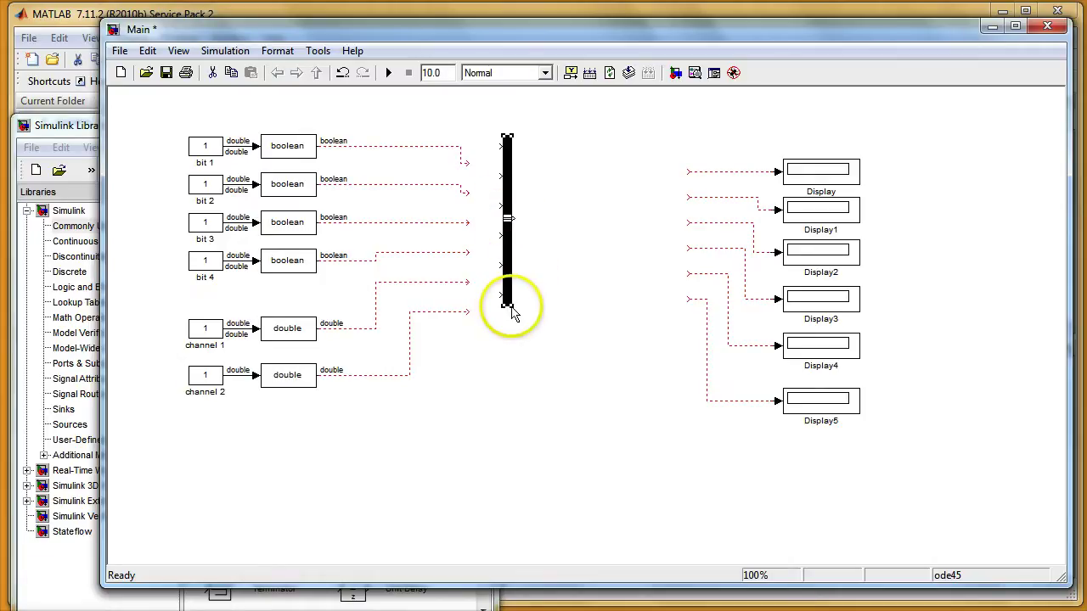
{"action": "left_click_drag", "start_coordinate": [512, 311], "coordinate": [506, 382]}
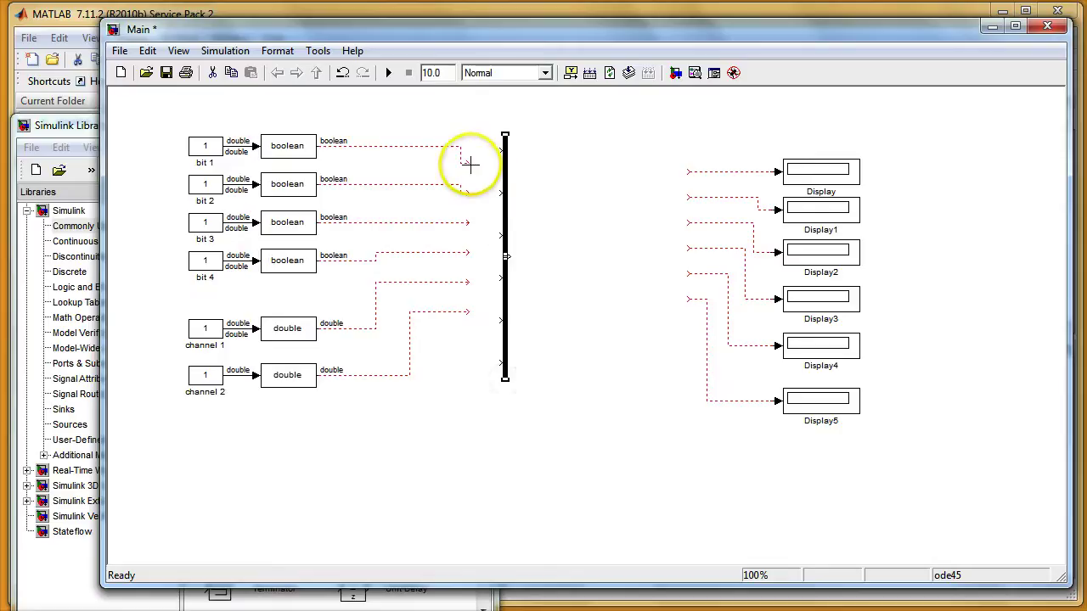
Step: Wire the bit 1, bit 2, channel 1 and channel 2 signals into the Bus Creator
{"action": "left_click_drag", "start_coordinate": [467, 163], "coordinate": [499, 154]}
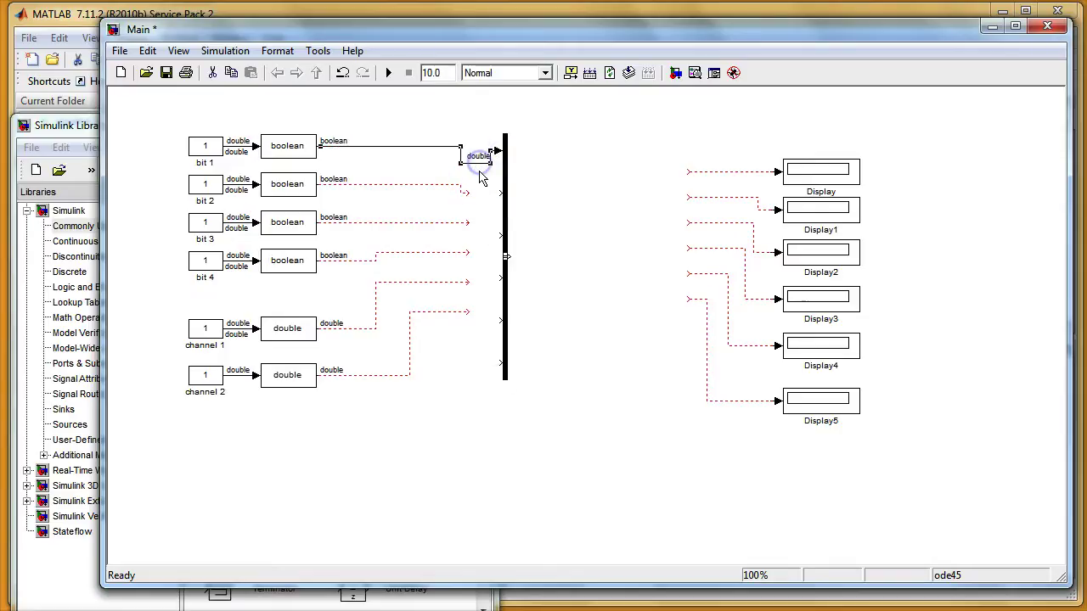
{"action": "mouse_move", "coordinate": [501, 172]}
{"action": "left_mouse_down"}
{"action": "mouse_move", "coordinate": [509, 165]}
{"action": "mouse_move", "coordinate": [498, 193]}
{"action": "mouse_move", "coordinate": [507, 175]}
{"action": "left_mouse_up"}
{"action": "left_click", "coordinate": [525, 194]}
{"action": "left_click", "coordinate": [524, 204]}
{"action": "left_click", "coordinate": [551, 225]}
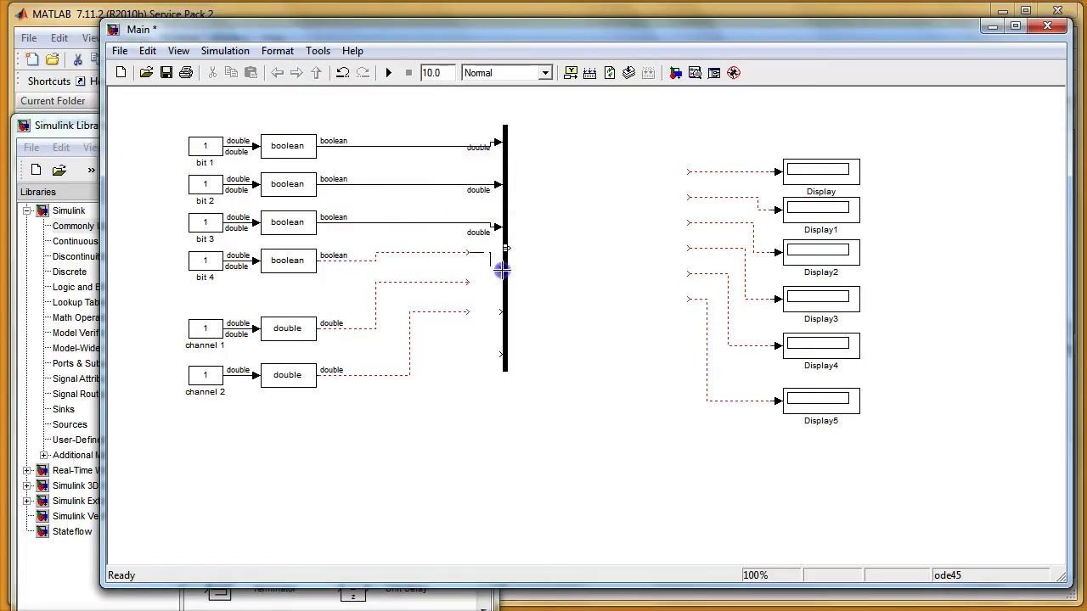
{"action": "left_click_drag", "start_coordinate": [468, 284], "coordinate": [499, 314]}
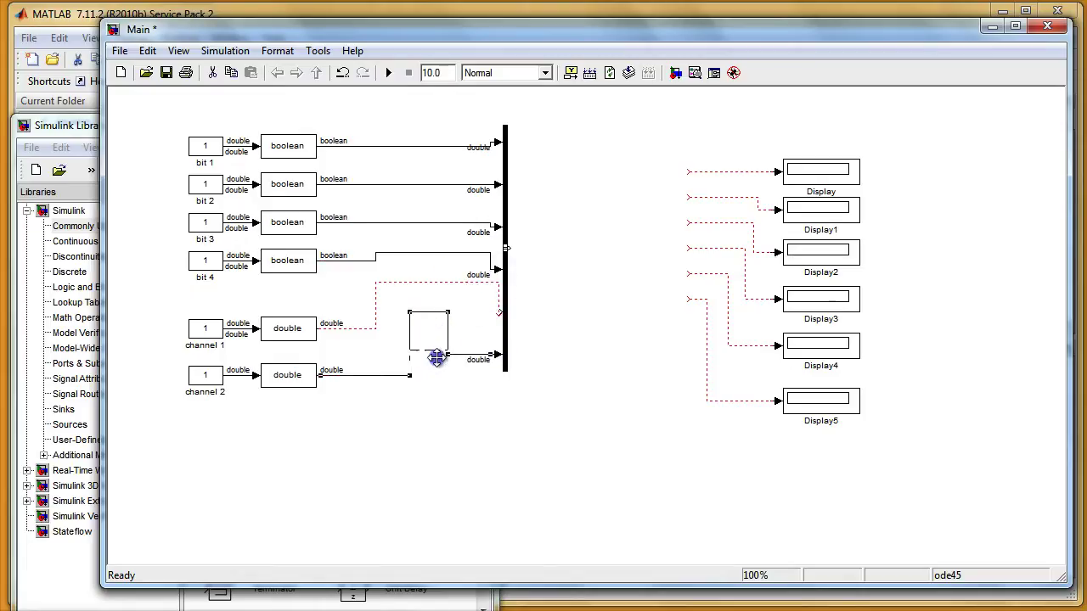
{"action": "left_click_drag", "start_coordinate": [436, 357], "coordinate": [437, 357]}
{"action": "left_click_drag", "start_coordinate": [459, 283], "coordinate": [459, 310]}
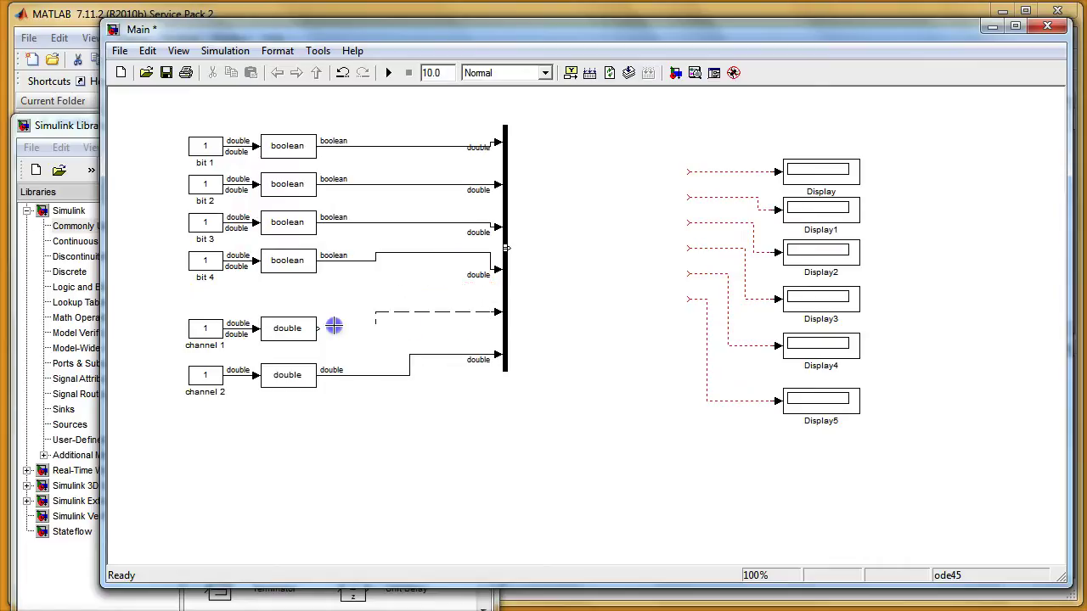
{"action": "left_click_drag", "start_coordinate": [316, 328], "coordinate": [316, 328]}
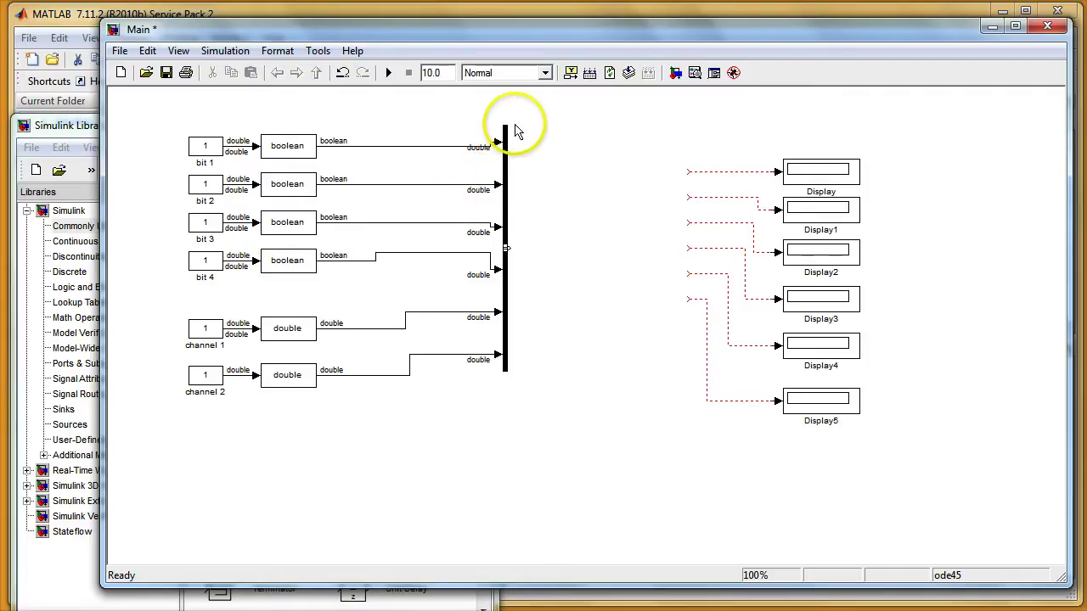
Step: Place a Bus Selector in line with the Bus Creator output and review its parameters
{"action": "left_click", "coordinate": [85, 125]}
{"action": "left_click_drag", "start_coordinate": [379, 232], "coordinate": [616, 255]}
{"action": "left_click", "coordinate": [563, 255]}
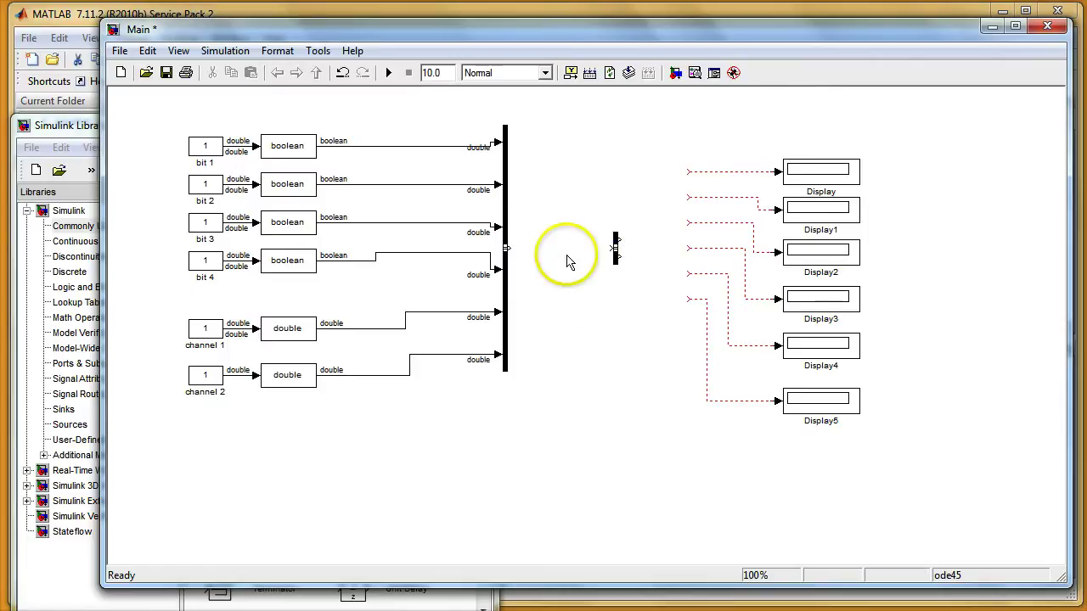
{"action": "double_click", "coordinate": [615, 254]}
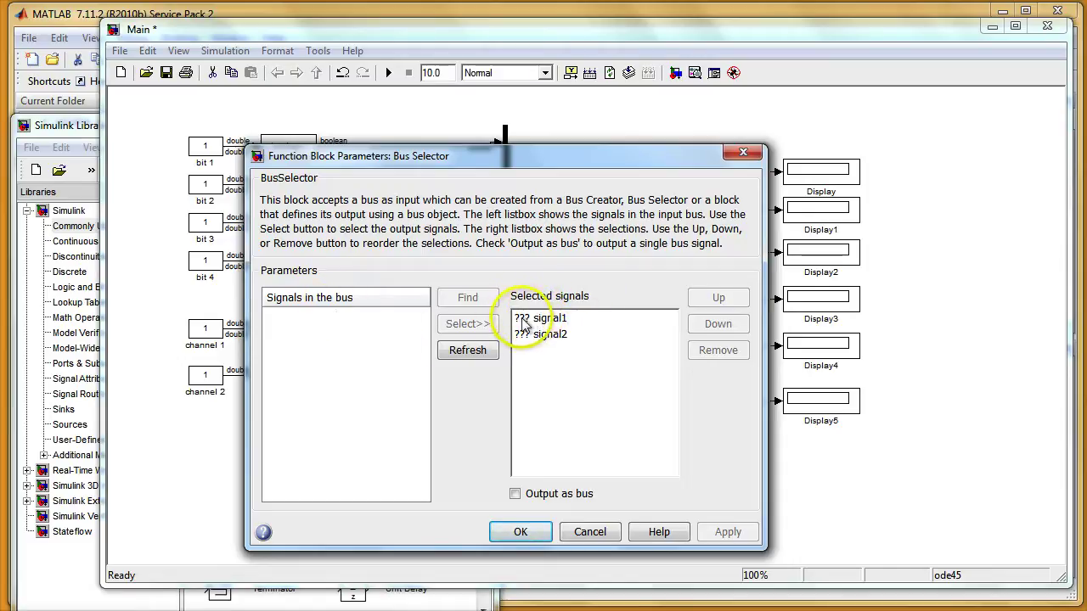
{"action": "left_click", "coordinate": [590, 539]}
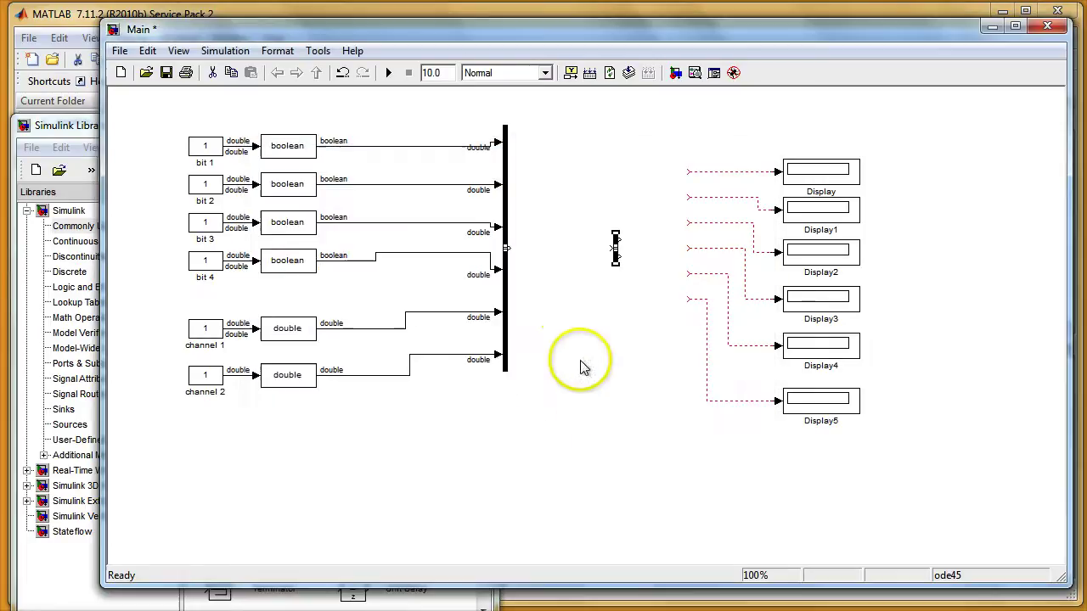
Step: Connect the bus output to the Bus Selector and confirm it lists signal1 through signal6
{"action": "left_click", "coordinate": [507, 248]}
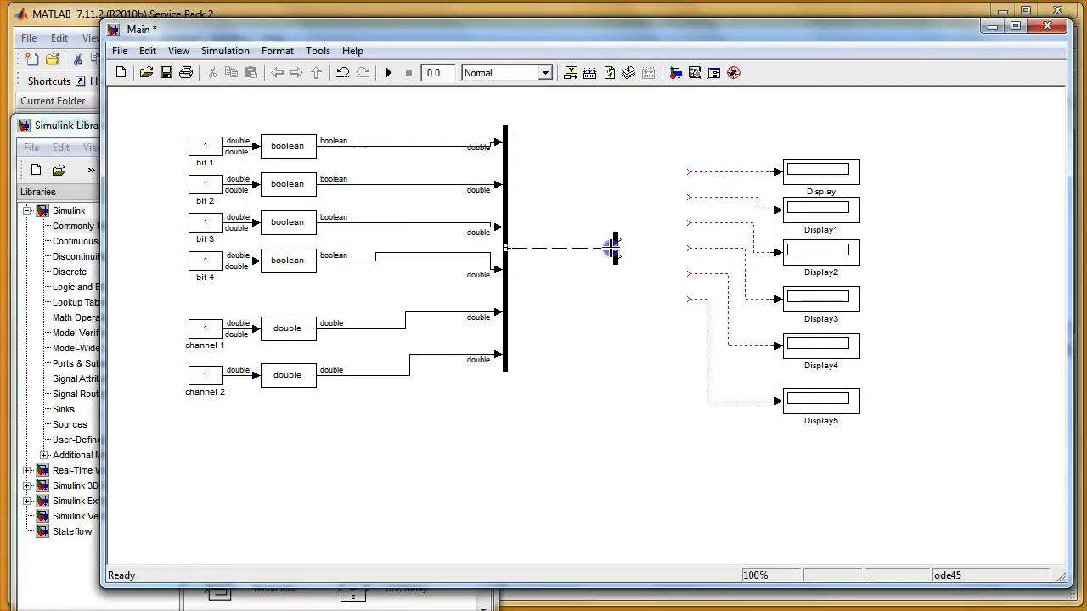
{"action": "left_click", "coordinate": [616, 257]}
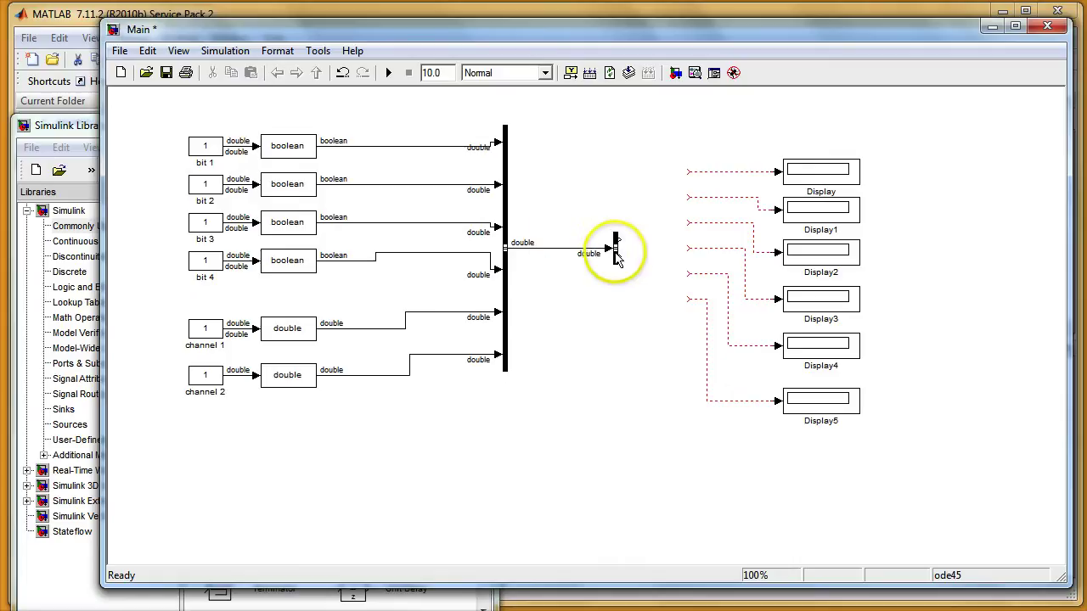
{"action": "double_click", "coordinate": [617, 257]}
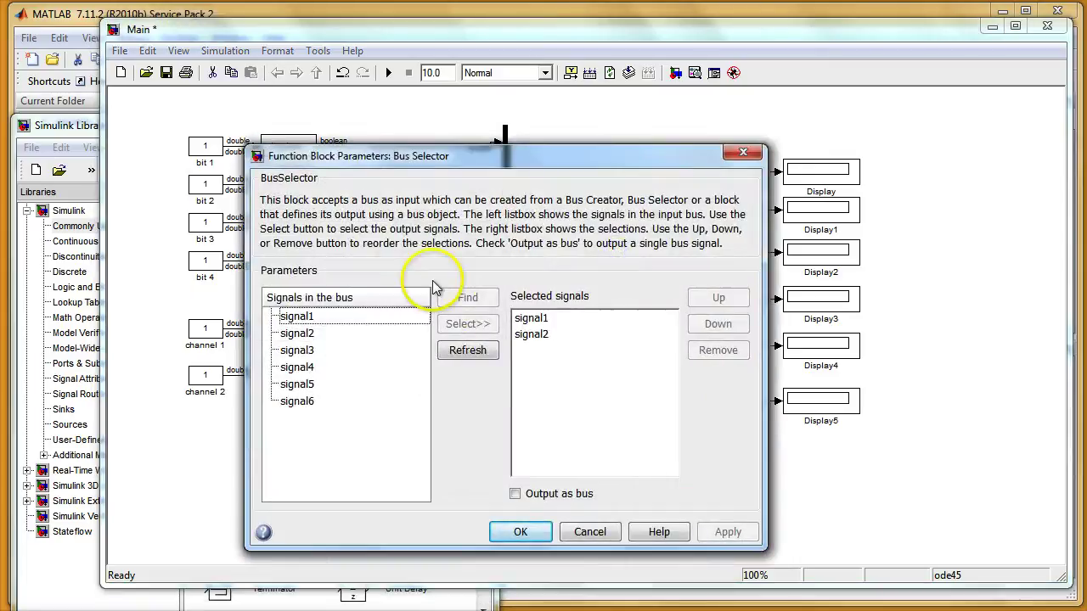
{"action": "left_click", "coordinate": [589, 531]}
{"action": "left_click", "coordinate": [410, 145]}
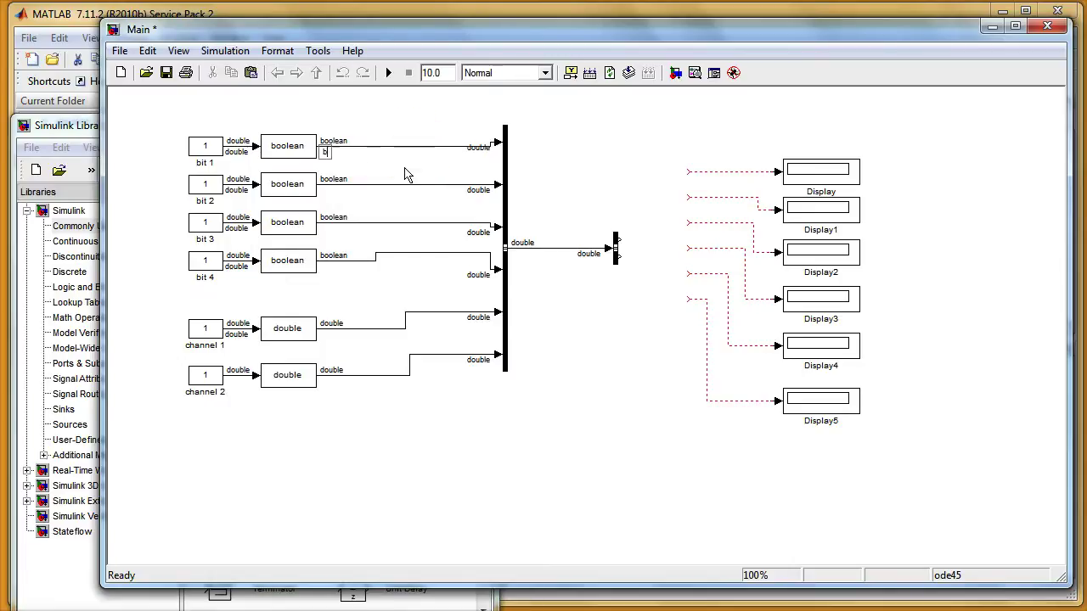
Step: Commit the bit 1 label and name the next signal lines bit 3 and bit 4
{"action": "left_click", "coordinate": [403, 186]}
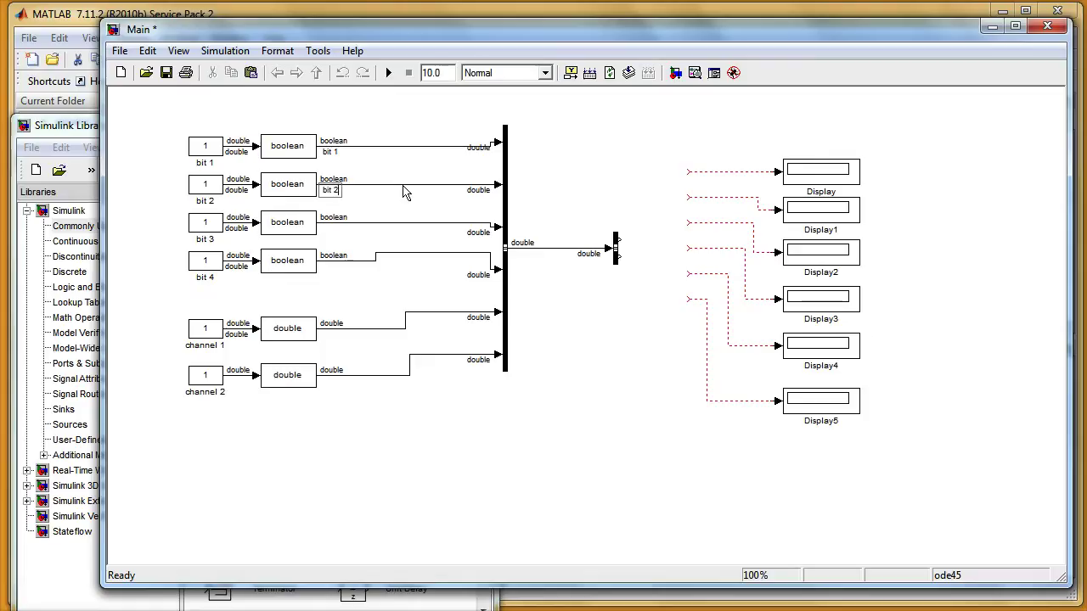
{"action": "double_click", "coordinate": [401, 226]}
{"action": "type", "text": "bit 3"}
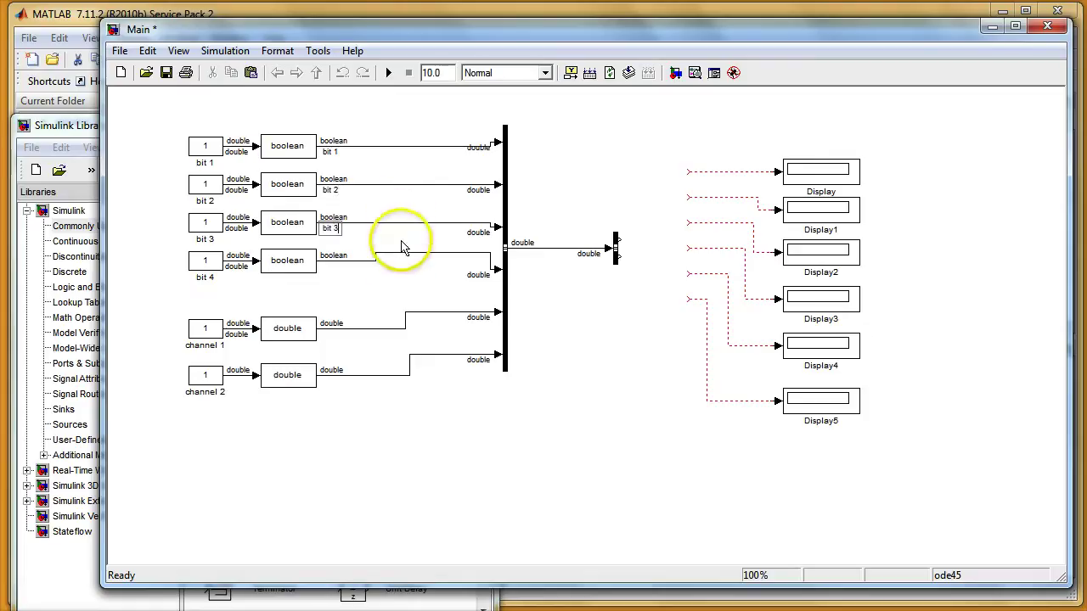
{"action": "left_click", "coordinate": [405, 258]}
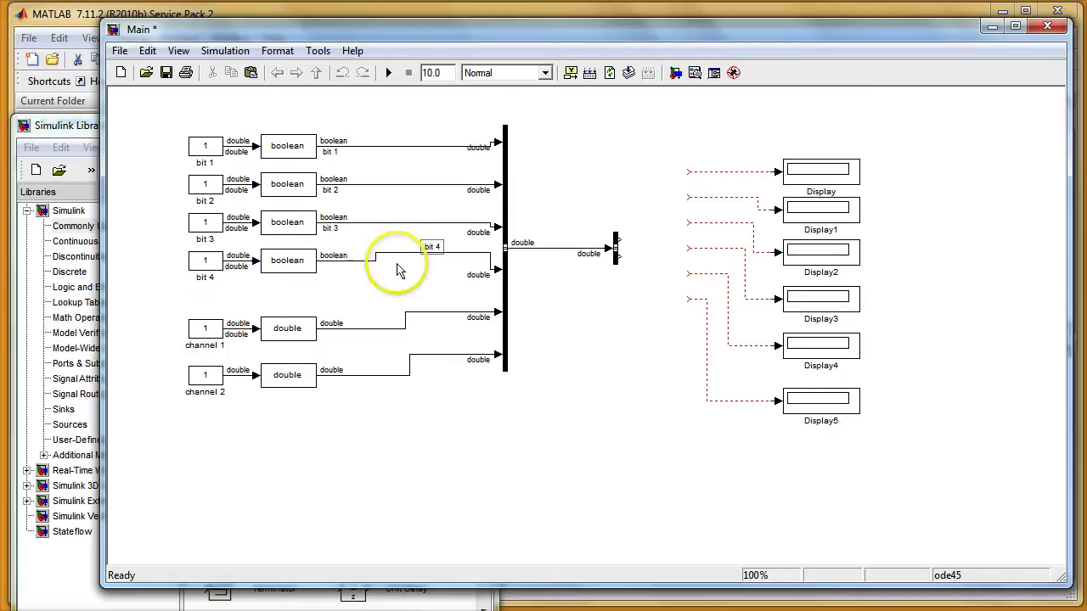
{"action": "left_click", "coordinate": [399, 260]}
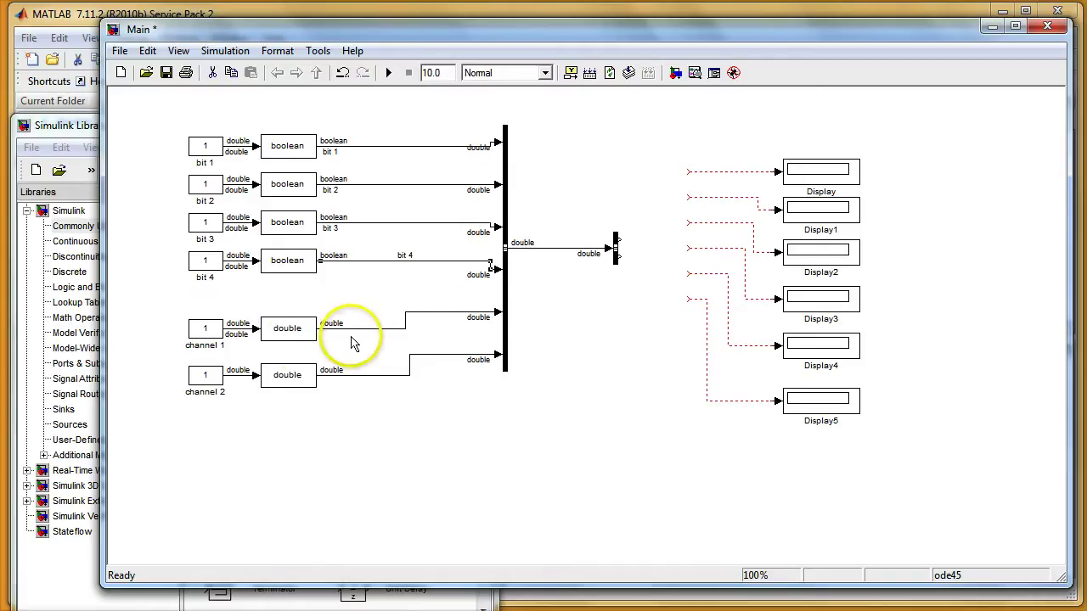
Step: Name the channel 1 and channel 2 signal lines ch 1 and ch 2
{"action": "left_click", "coordinate": [378, 329]}
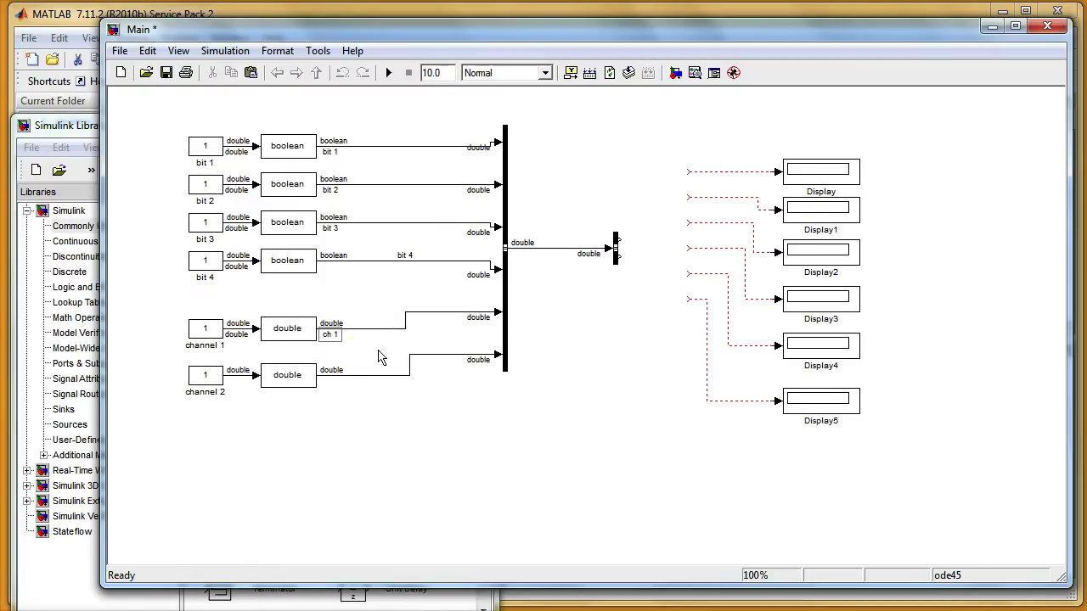
{"action": "left_click", "coordinate": [363, 376]}
{"action": "left_click", "coordinate": [575, 340]}
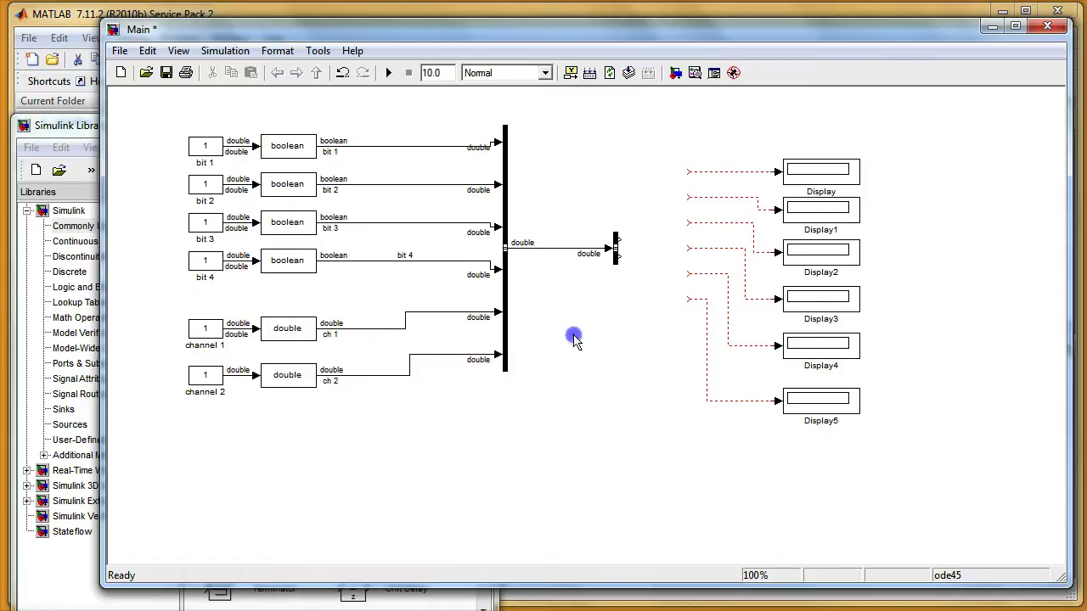
Step: In the Bus Selector, add bit 3 and bit 4 to the outputs with bit 4 below bit 3
{"action": "double_click", "coordinate": [616, 259]}
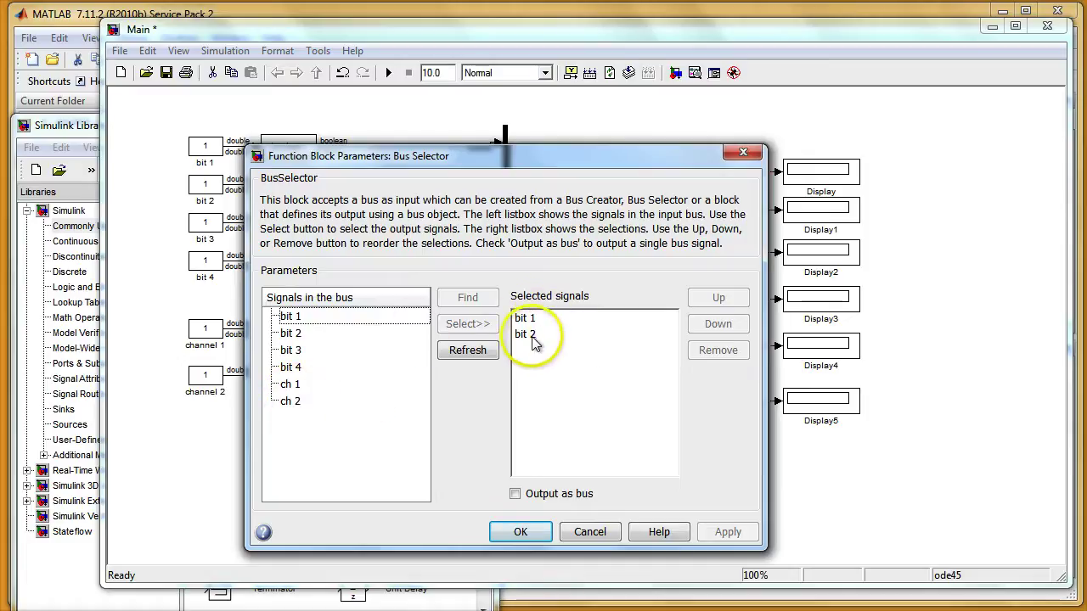
{"action": "left_click", "coordinate": [309, 350]}
{"action": "left_click", "coordinate": [309, 367]}
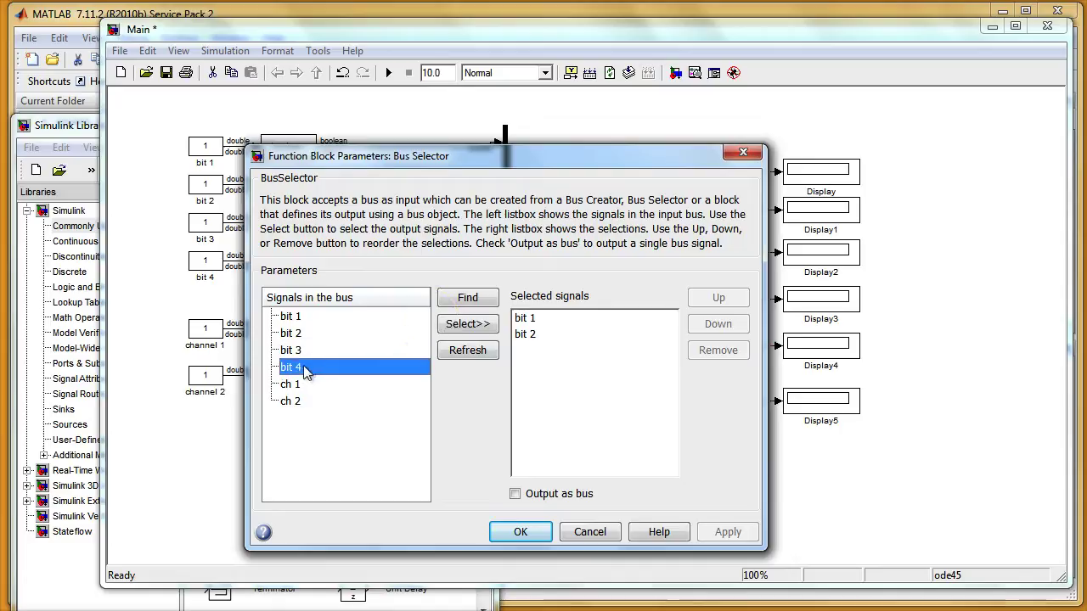
{"action": "left_click", "coordinate": [472, 329]}
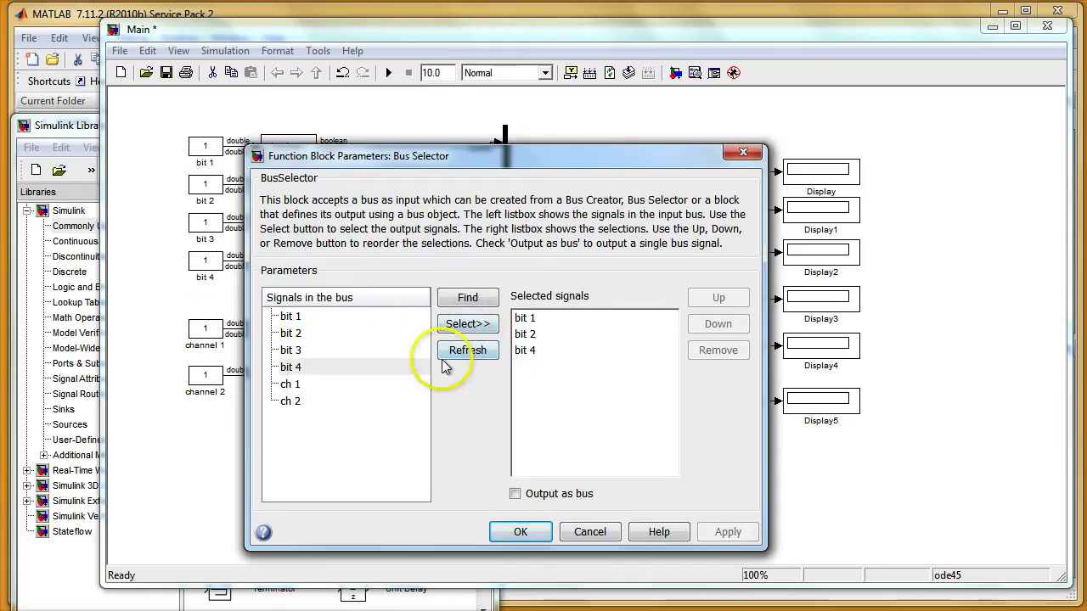
{"action": "left_click", "coordinate": [325, 353]}
{"action": "left_click", "coordinate": [468, 323]}
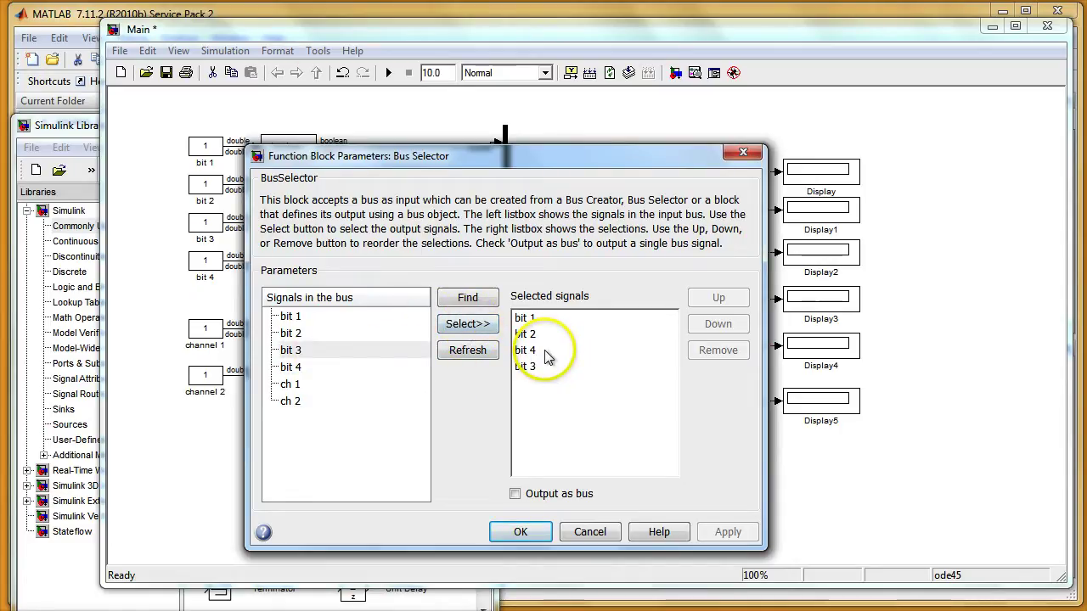
{"action": "left_click", "coordinate": [567, 351]}
{"action": "left_click", "coordinate": [718, 323]}
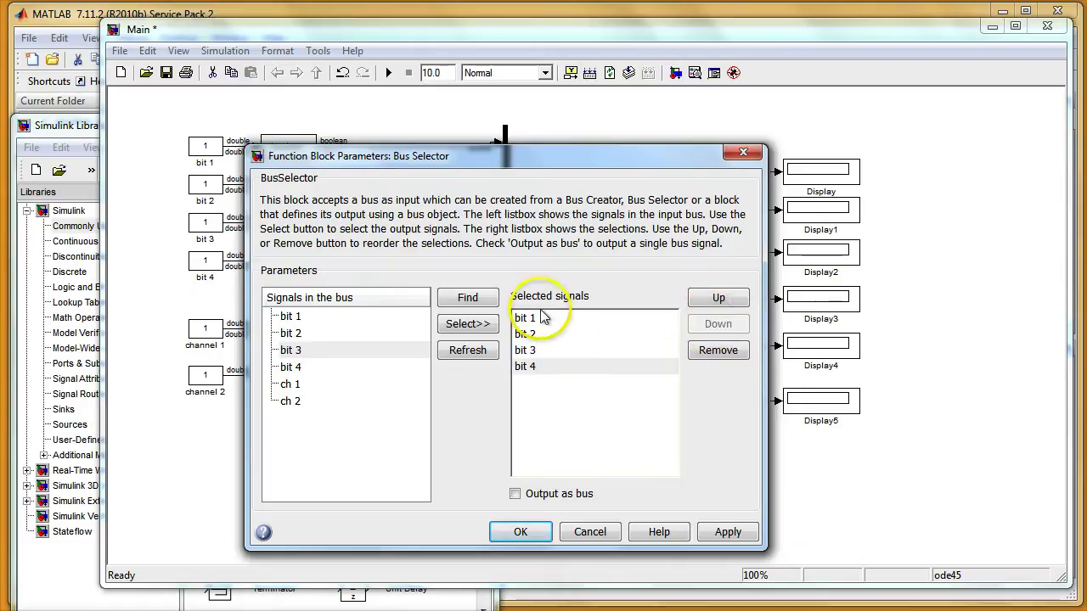
Step: Add ch 1 and ch 2 to the Bus Selector outputs and apply the six signals
{"action": "left_click", "coordinate": [297, 386]}
{"action": "left_click", "coordinate": [465, 324]}
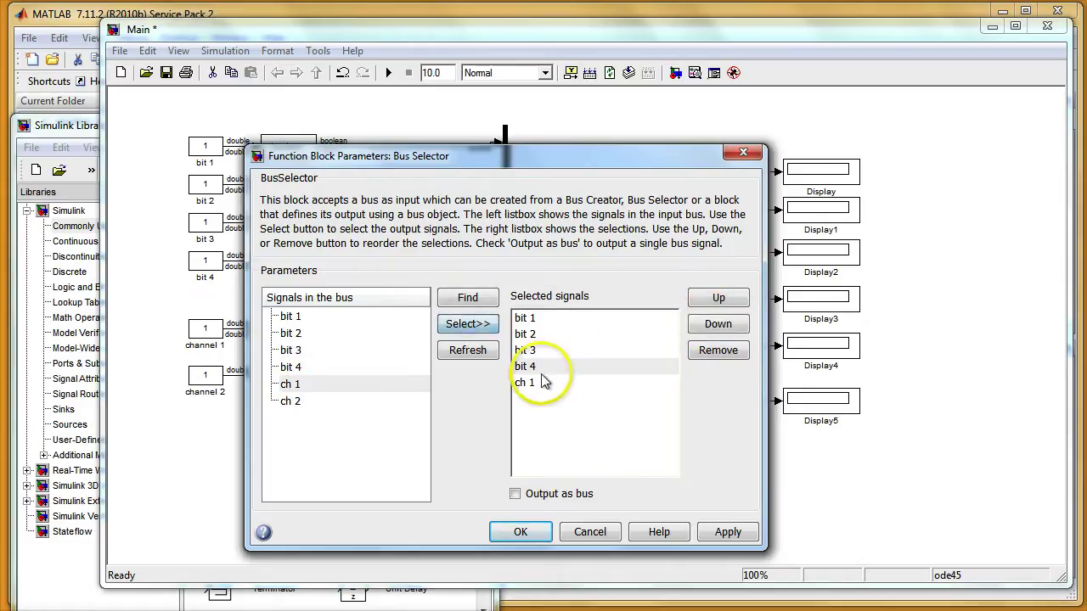
{"action": "left_click", "coordinate": [540, 368]}
{"action": "left_click", "coordinate": [379, 401]}
{"action": "left_click", "coordinate": [467, 323]}
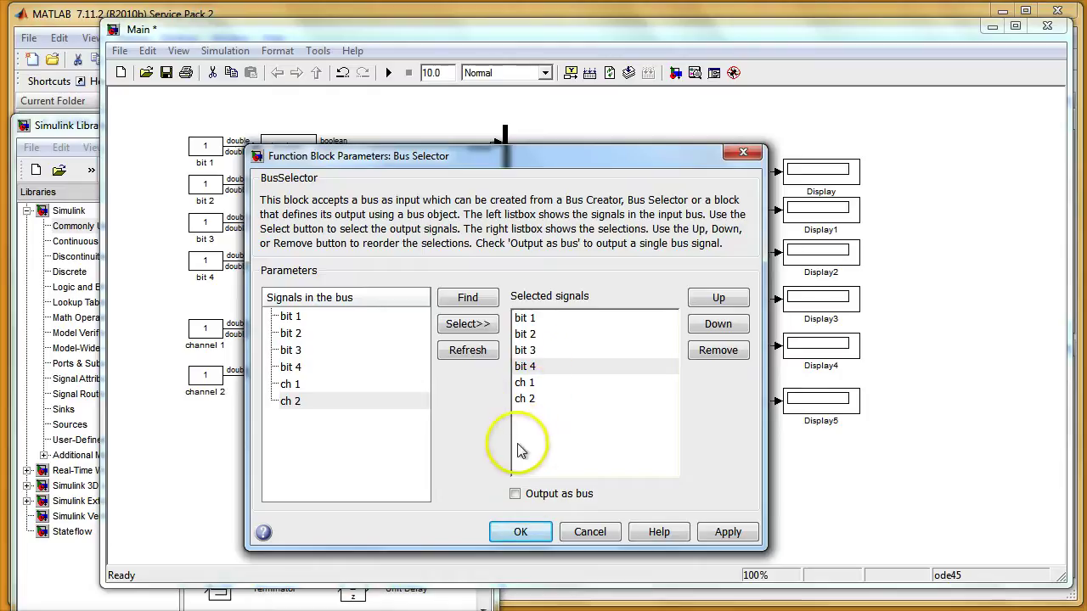
{"action": "left_click", "coordinate": [520, 533]}
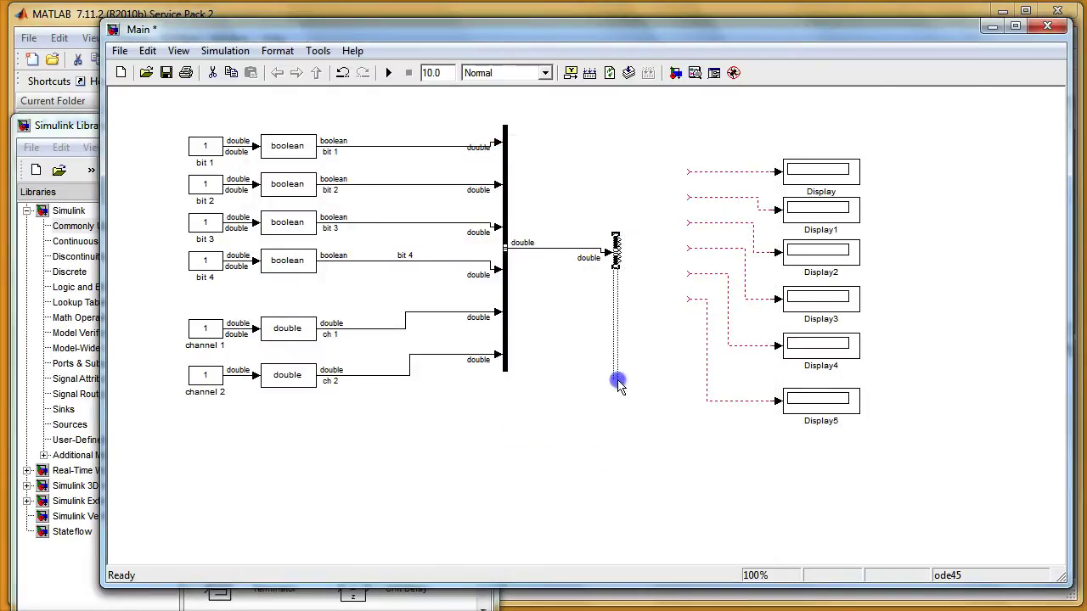
Step: Enlarge and raise the Bus Selector, then wire bit 1 to Display and bit 2 to Display1
{"action": "left_click_drag", "start_coordinate": [618, 384], "coordinate": [617, 382]}
{"action": "left_click_drag", "start_coordinate": [622, 333], "coordinate": [624, 266]}
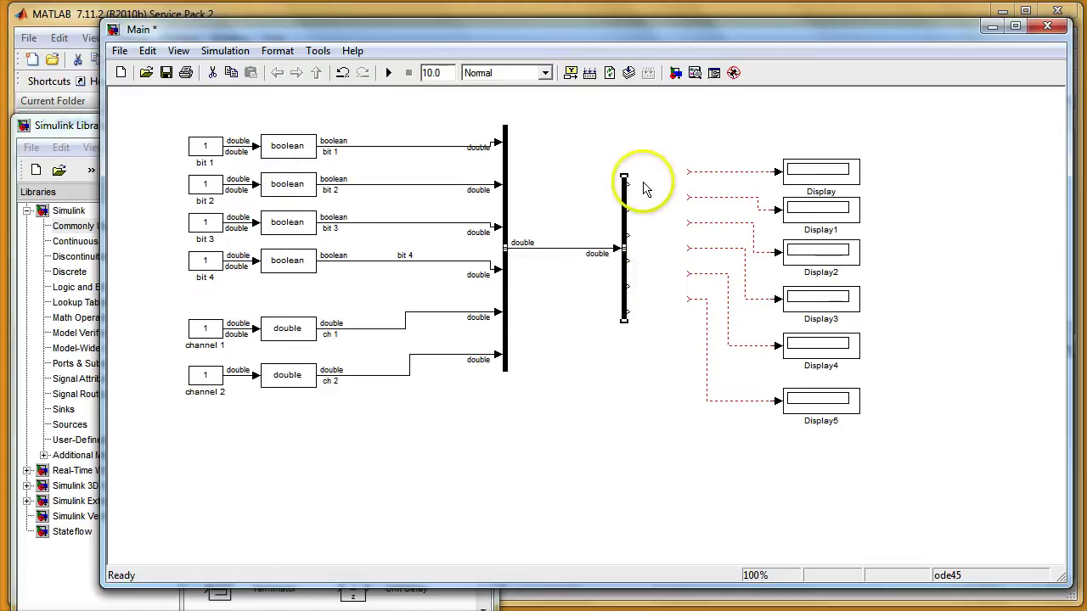
{"action": "left_click_drag", "start_coordinate": [626, 182], "coordinate": [685, 168]}
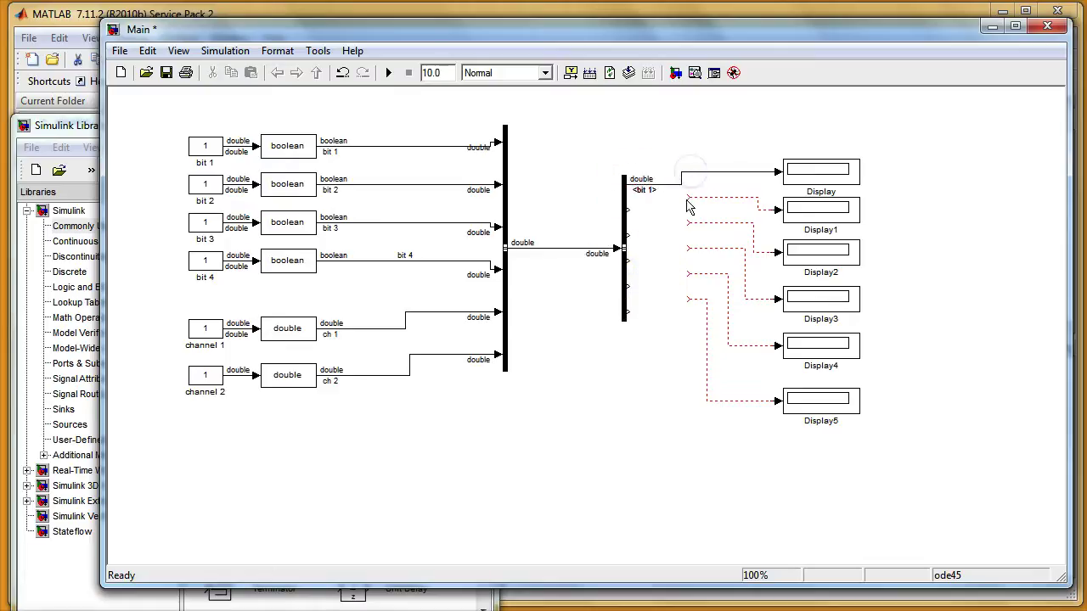
{"action": "left_click_drag", "start_coordinate": [628, 207], "coordinate": [674, 209]}
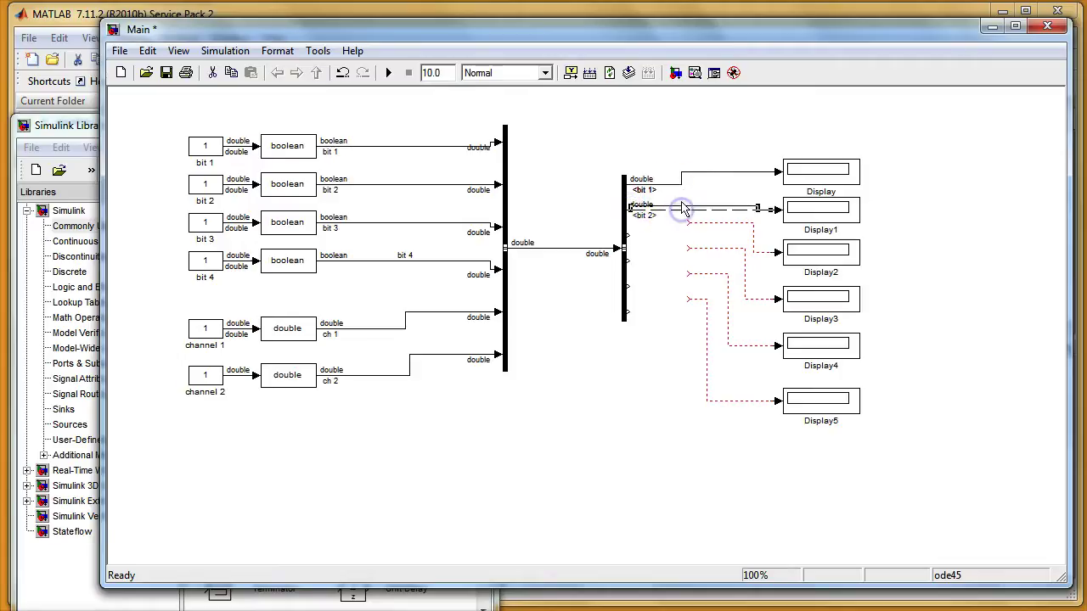
{"action": "left_click_drag", "start_coordinate": [784, 166], "coordinate": [790, 149]}
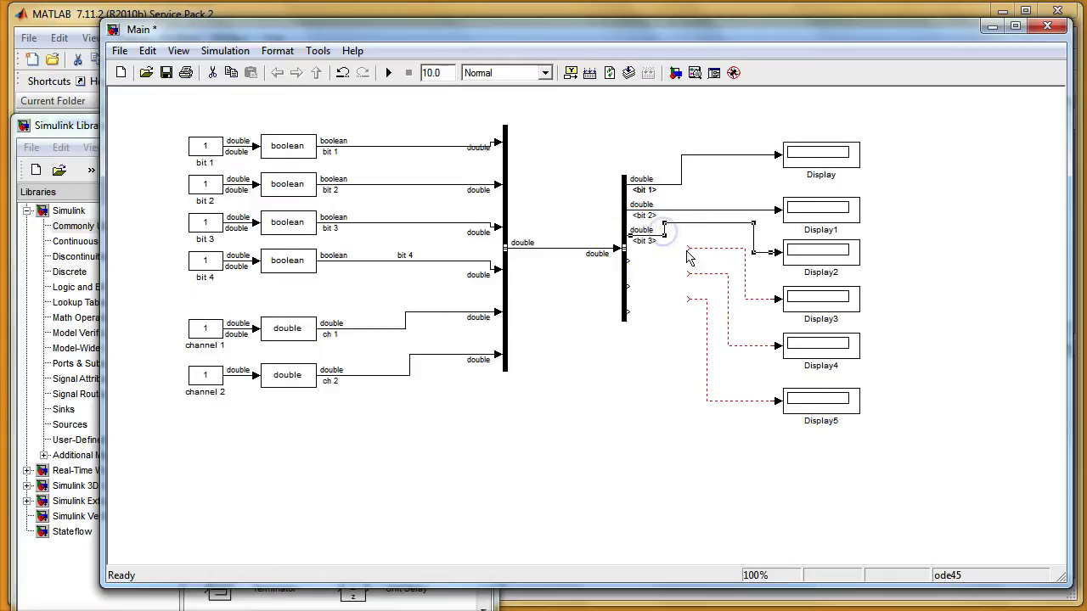
Step: Wire bit 4 to Display3, ch 1 to Display4 and ch 2 to Display5
{"action": "left_click_drag", "start_coordinate": [637, 268], "coordinate": [672, 260]}
{"action": "left_click", "coordinate": [684, 227]}
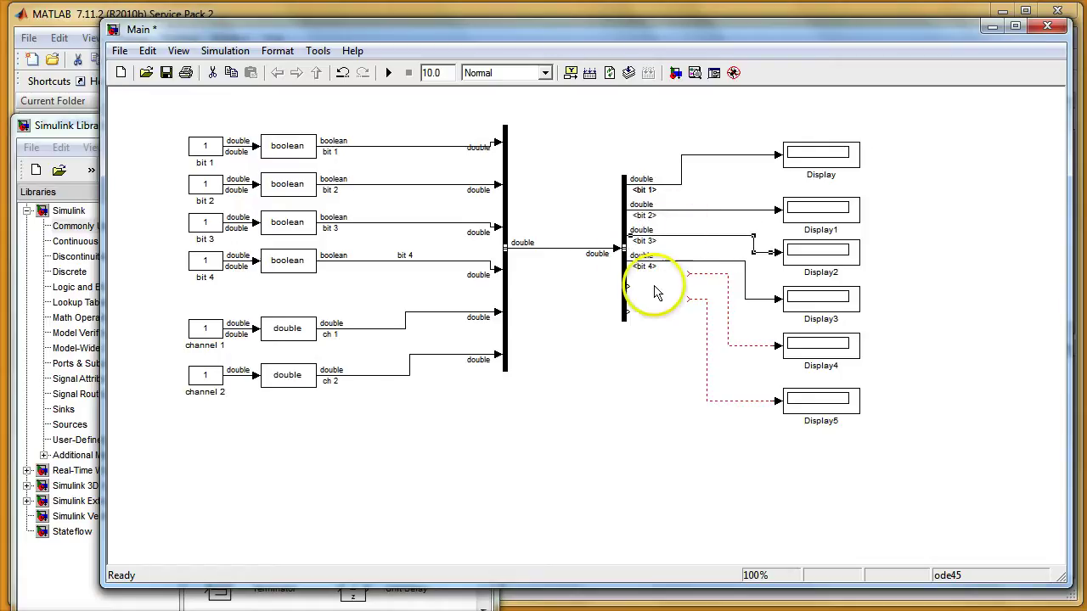
{"action": "left_click_drag", "start_coordinate": [626, 287], "coordinate": [690, 274]}
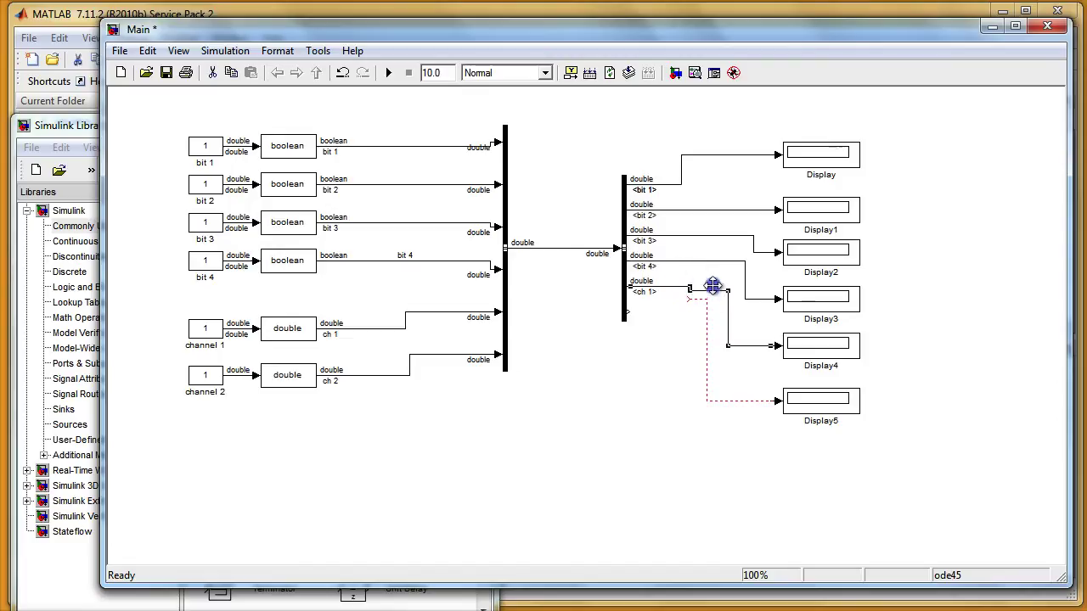
{"action": "mouse_move", "coordinate": [693, 322]}
{"action": "left_mouse_down"}
{"action": "mouse_move", "coordinate": [625, 315]}
{"action": "mouse_move", "coordinate": [682, 319]}
{"action": "left_mouse_up"}
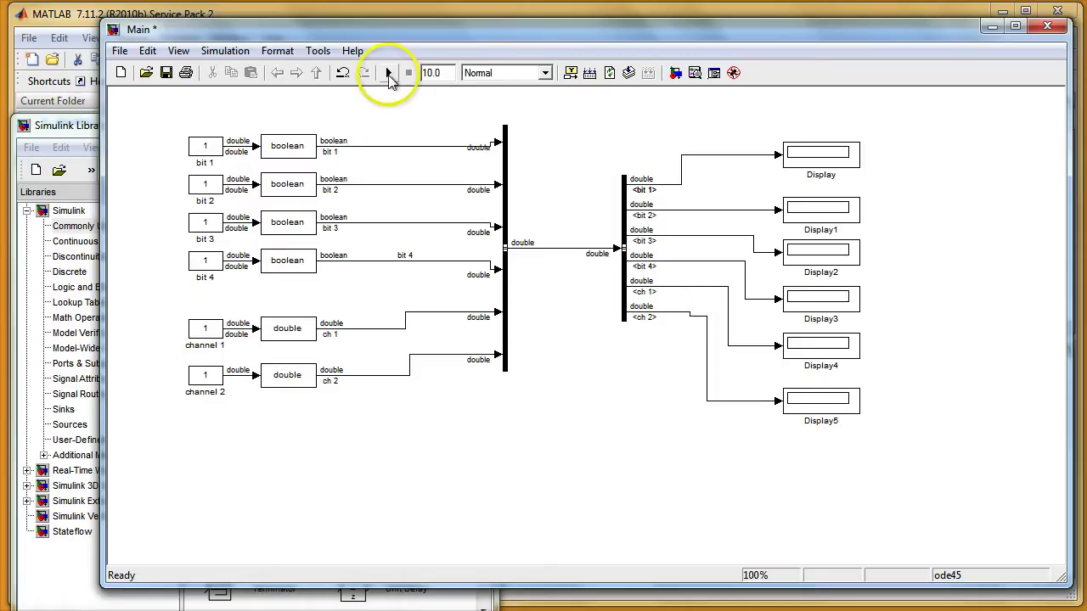
Step: Start the simulation so every Display block reads 1
{"action": "left_click", "coordinate": [389, 73]}
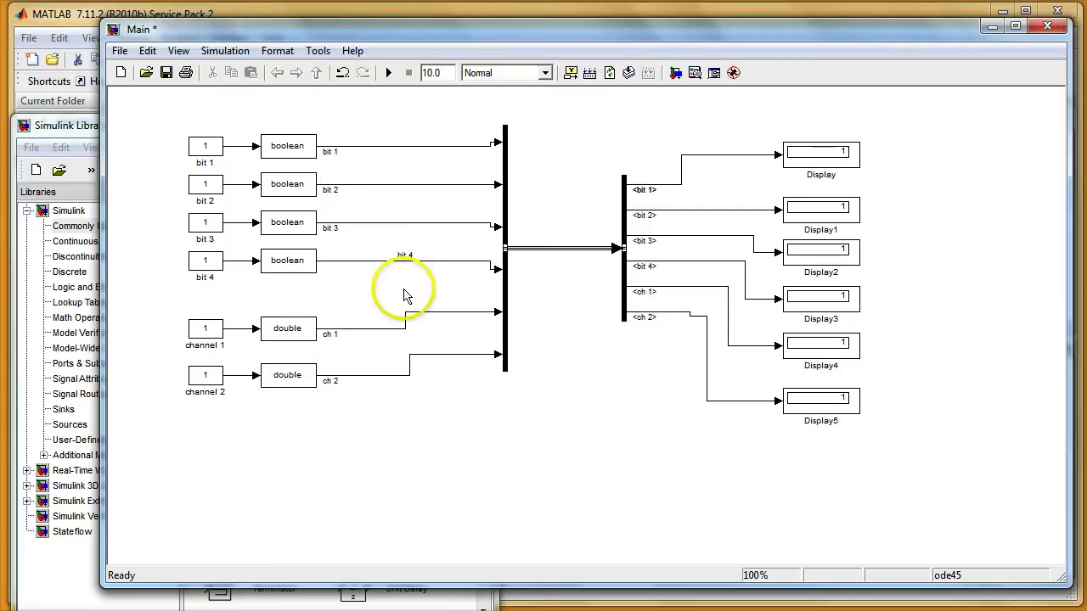
Step: Place a Mux block below the bus and branch the bit 1 signal into it
{"action": "left_click", "coordinate": [81, 134]}
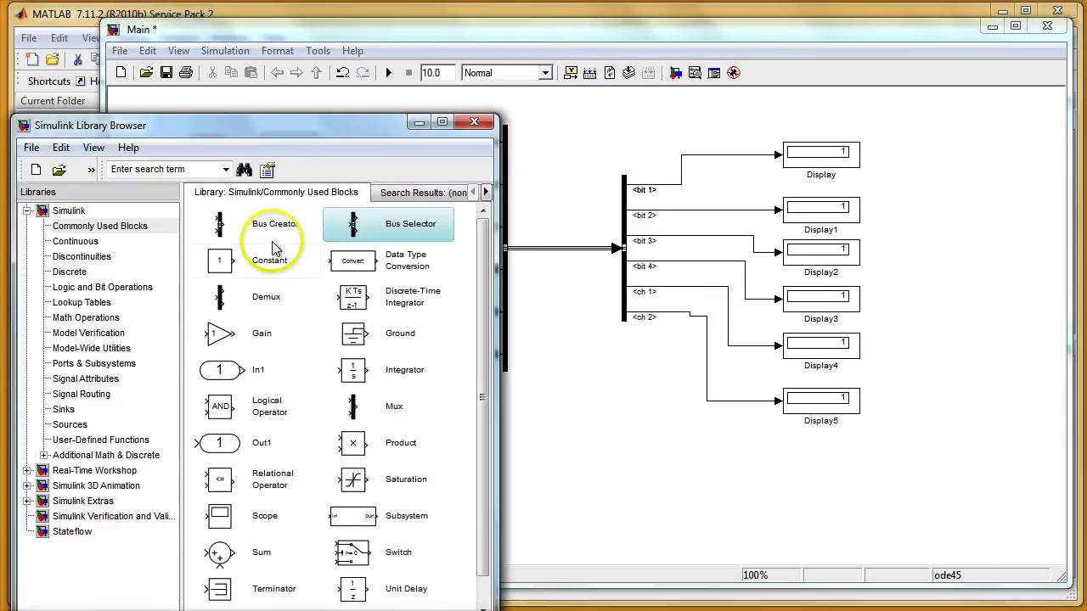
{"action": "left_click_drag", "start_coordinate": [357, 410], "coordinate": [565, 456]}
{"action": "left_click", "coordinate": [578, 456]}
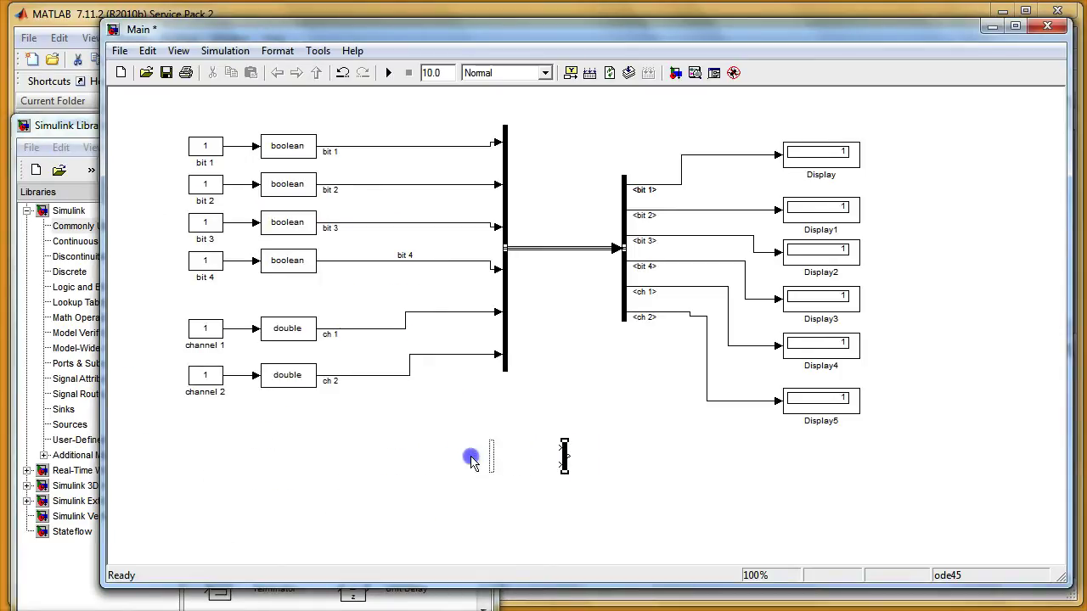
{"action": "left_click", "coordinate": [508, 436]}
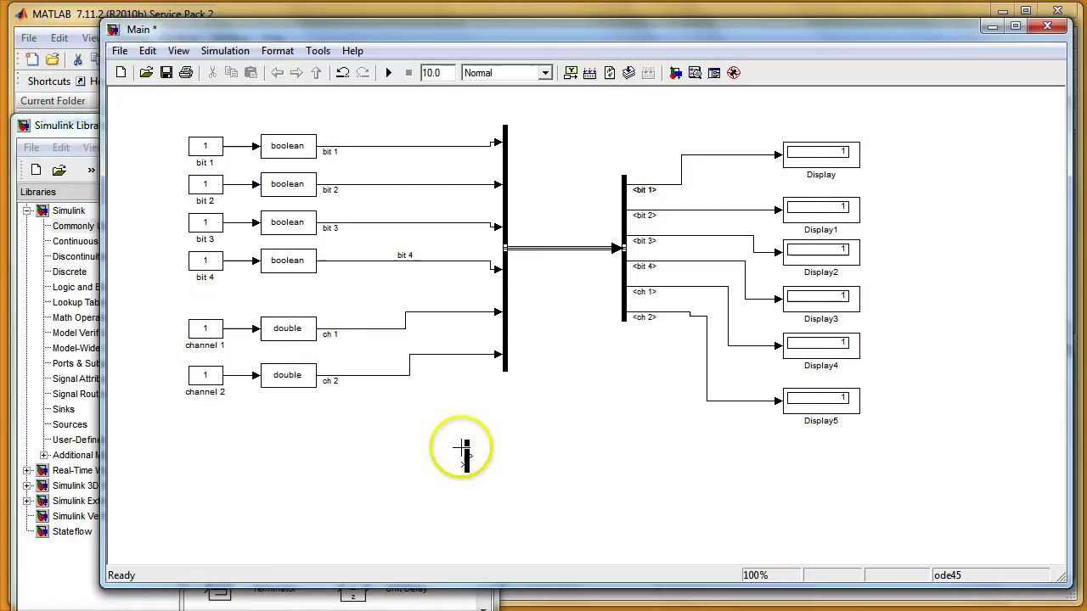
{"action": "left_click_drag", "start_coordinate": [459, 448], "coordinate": [428, 234]}
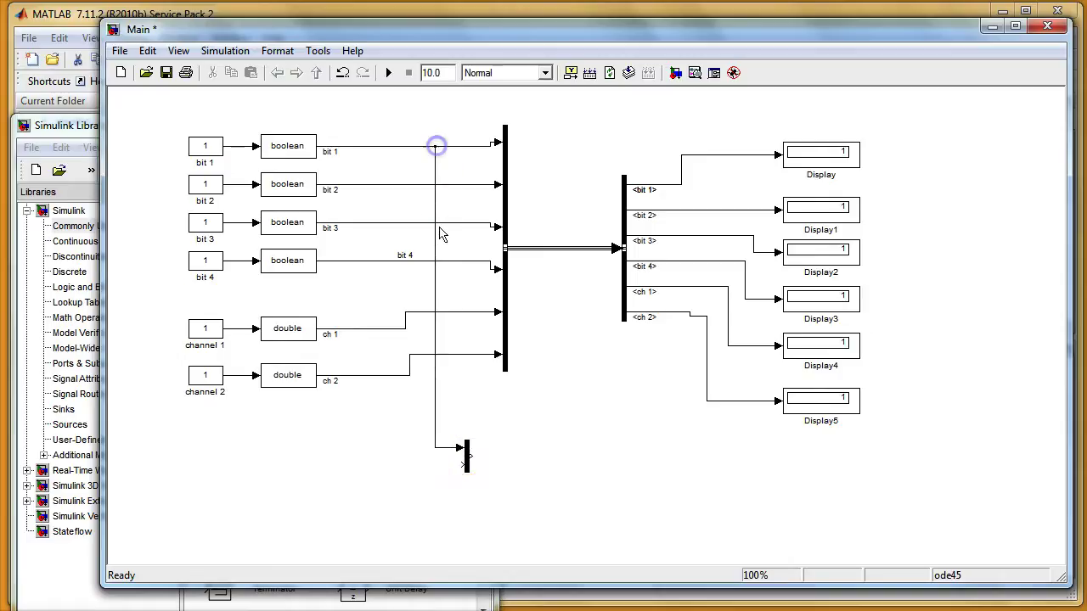
{"action": "left_click_drag", "start_coordinate": [466, 449], "coordinate": [511, 463]}
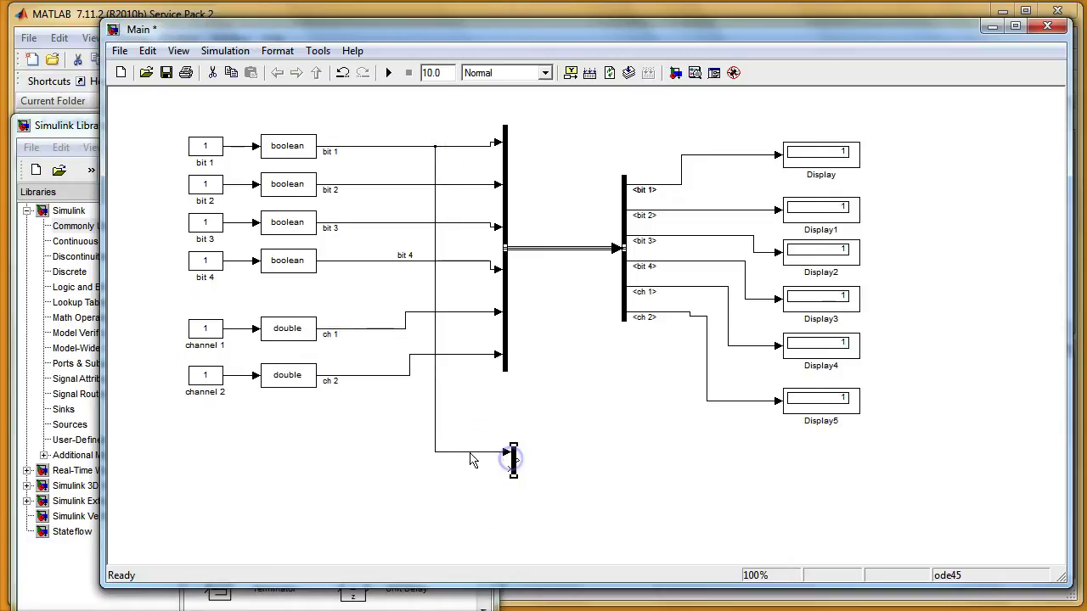
Step: Set the Mux to 4 inputs, stretch it taller, and branch bits 2 and 3 into it
{"action": "left_click", "coordinate": [511, 465]}
{"action": "double_click", "coordinate": [512, 464]}
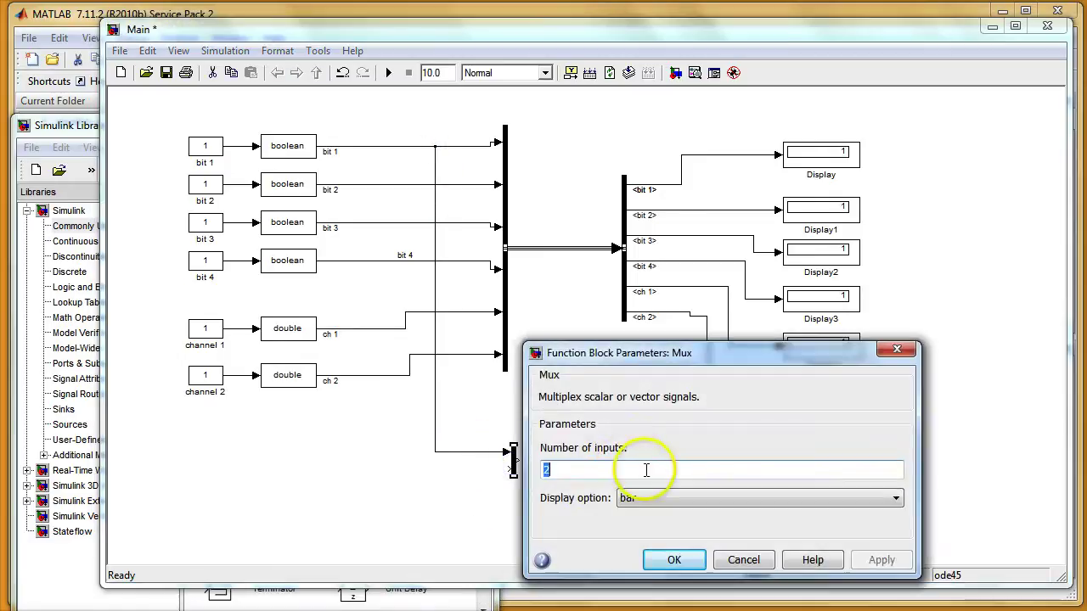
{"action": "type", "text": "4"}
{"action": "key", "text": "Return"}
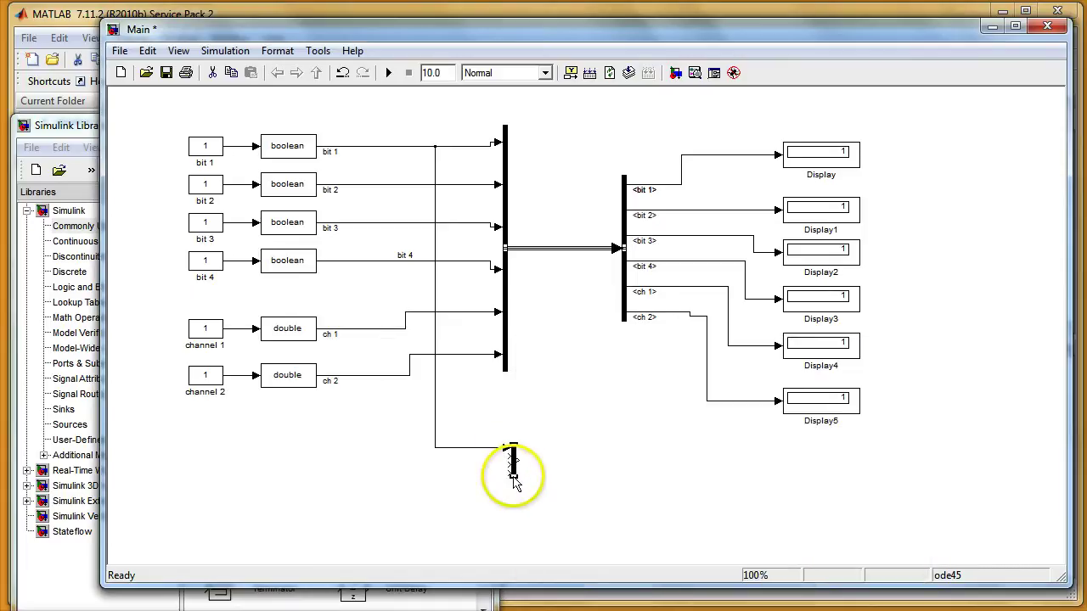
{"action": "left_click_drag", "start_coordinate": [513, 474], "coordinate": [514, 515]}
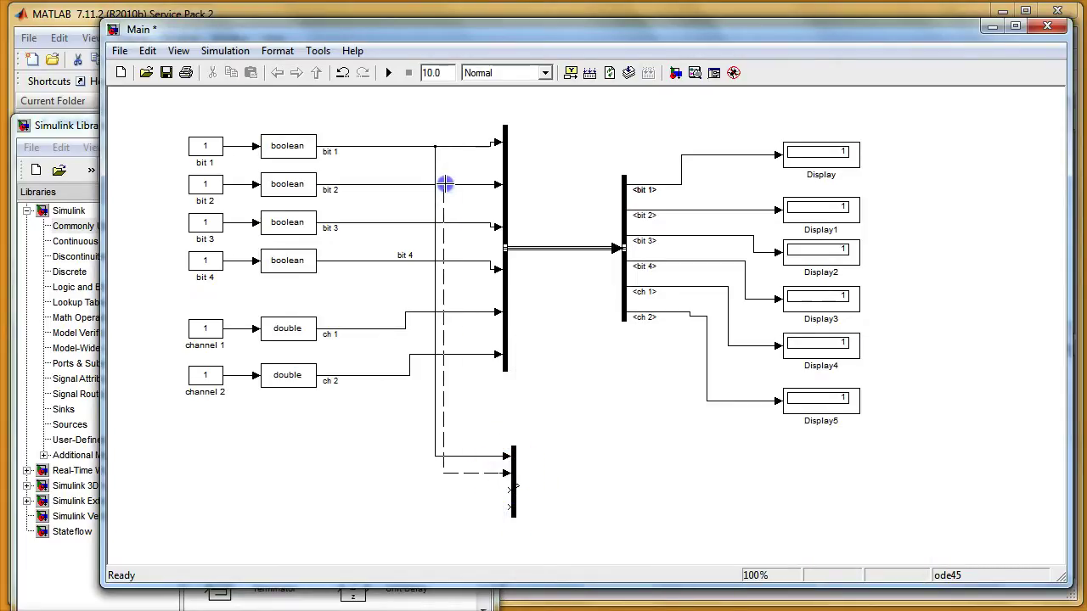
{"action": "left_click_drag", "start_coordinate": [447, 214], "coordinate": [456, 333]}
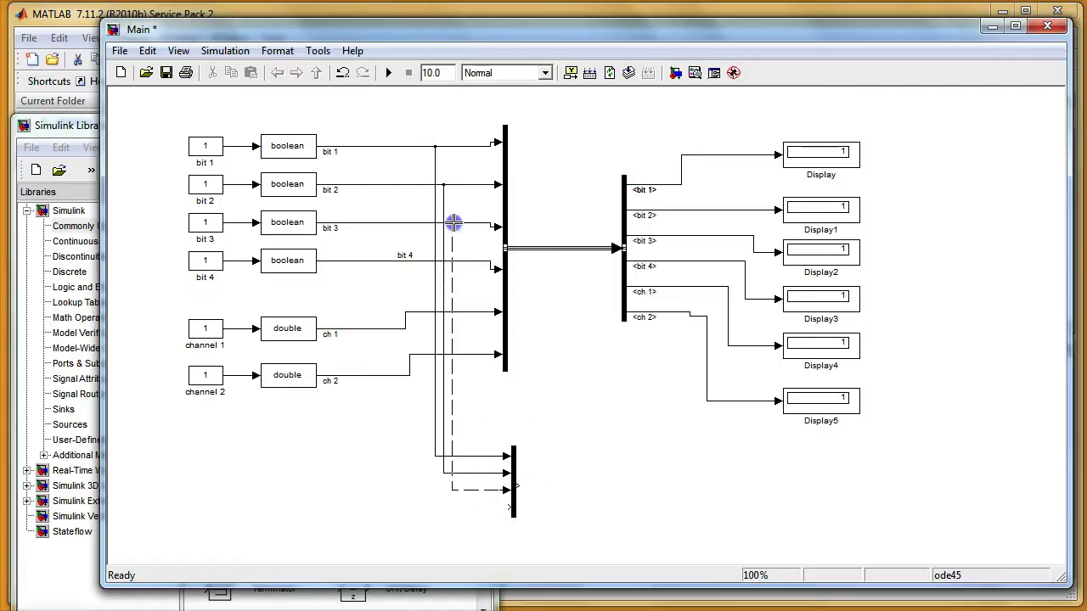
{"action": "left_click_drag", "start_coordinate": [453, 223], "coordinate": [453, 223]}
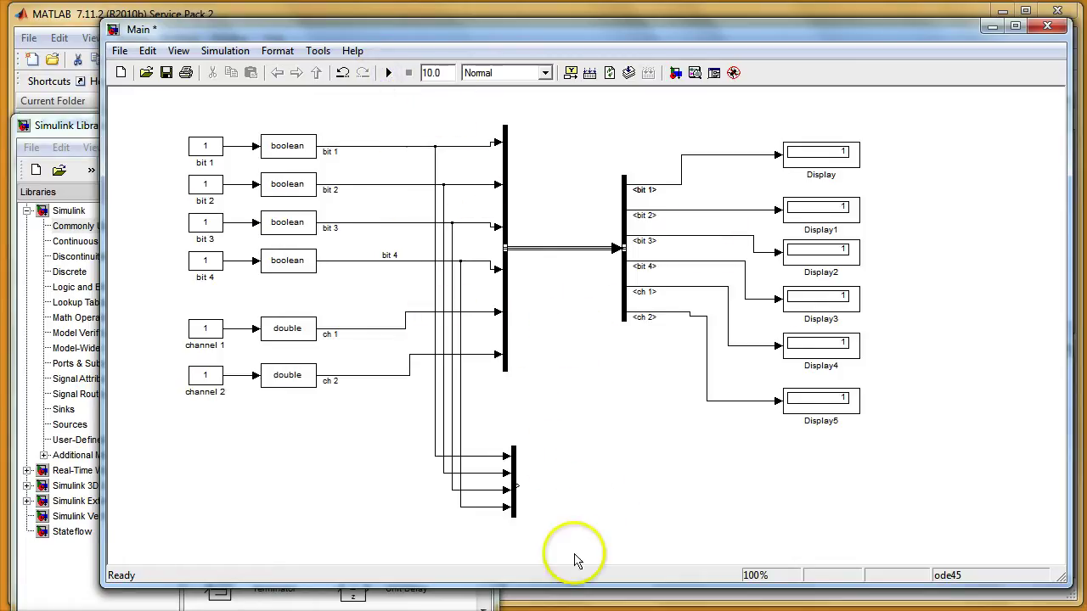
Step: Place a Demux to the right of the Mux and connect the Mux output to it
{"action": "left_click", "coordinate": [78, 578]}
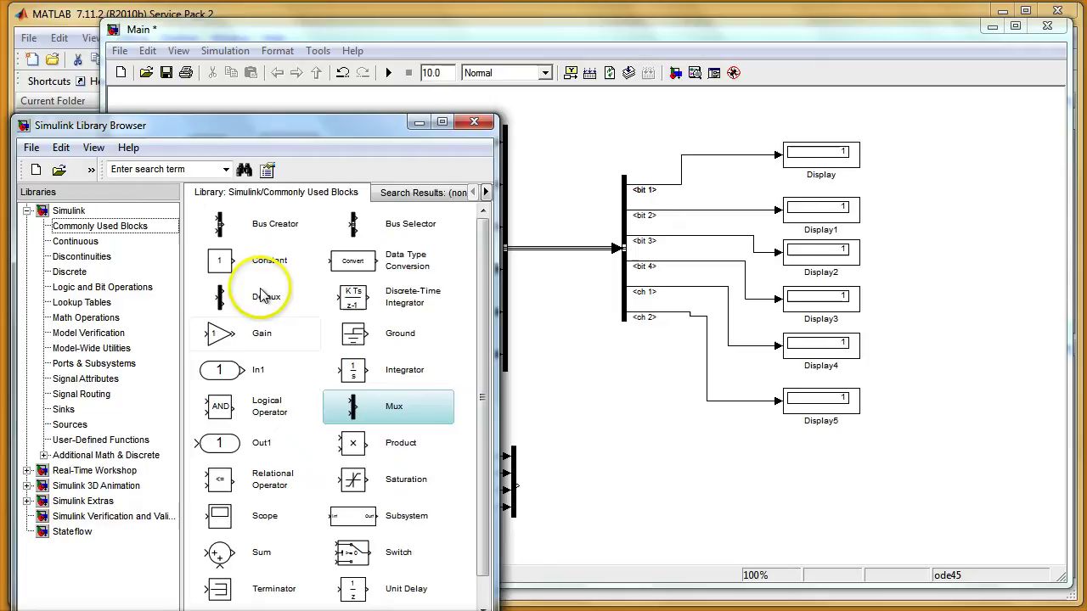
{"action": "left_click_drag", "start_coordinate": [265, 293], "coordinate": [569, 461]}
{"action": "left_click_drag", "start_coordinate": [649, 480], "coordinate": [649, 475]}
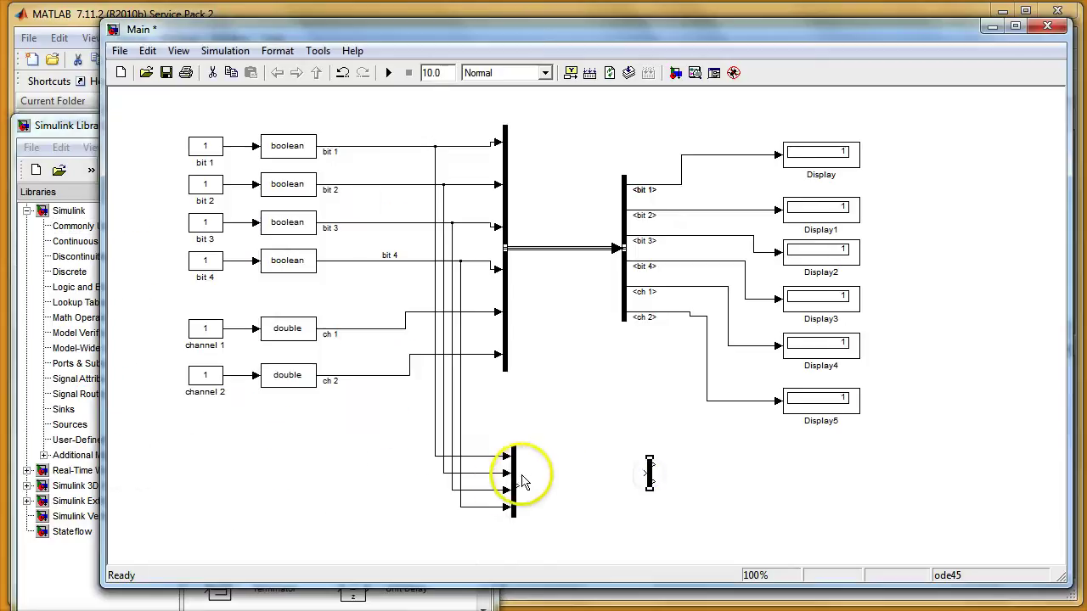
{"action": "left_click", "coordinate": [573, 490]}
{"action": "left_click_drag", "start_coordinate": [518, 486], "coordinate": [654, 492]}
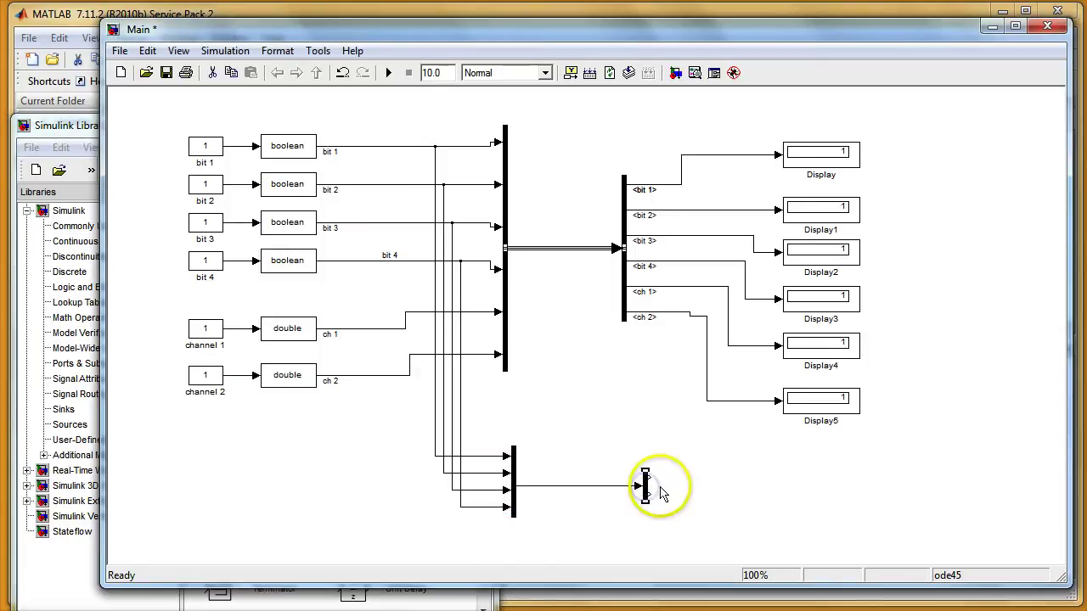
Step: Set the Demux's number of outputs to 4 and reposition it beside the Mux output
{"action": "double_click", "coordinate": [645, 489]}
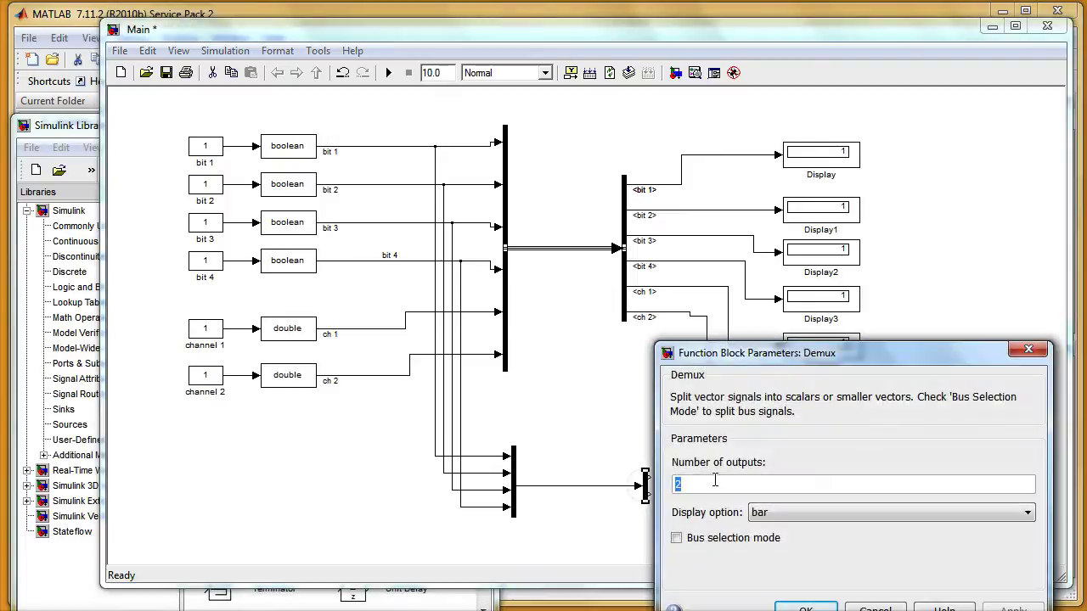
{"action": "double_click", "coordinate": [771, 490]}
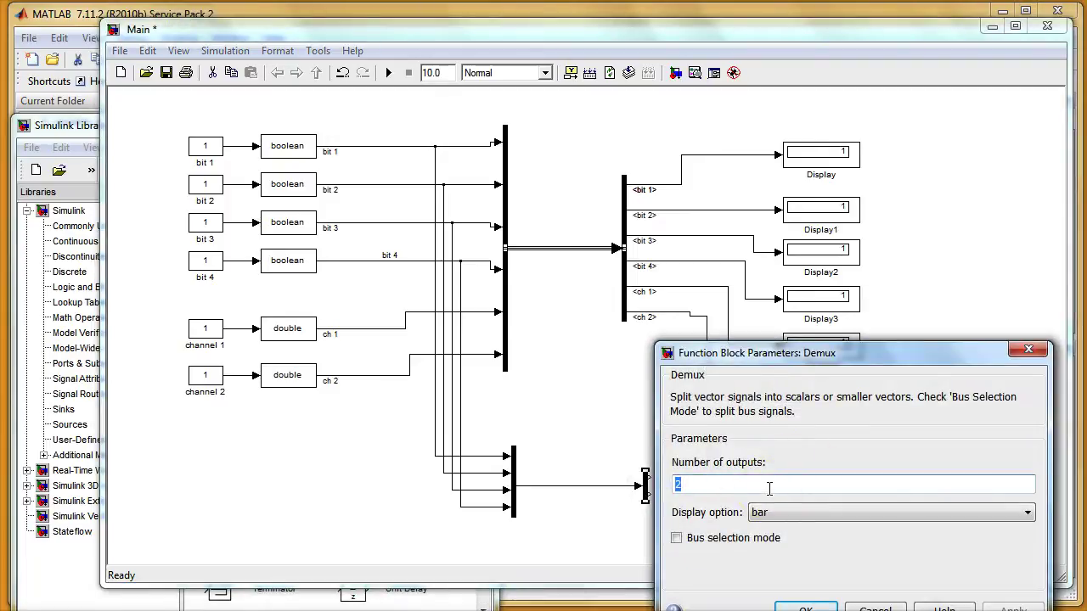
{"action": "type", "text": "4"}
{"action": "key", "text": "Return"}
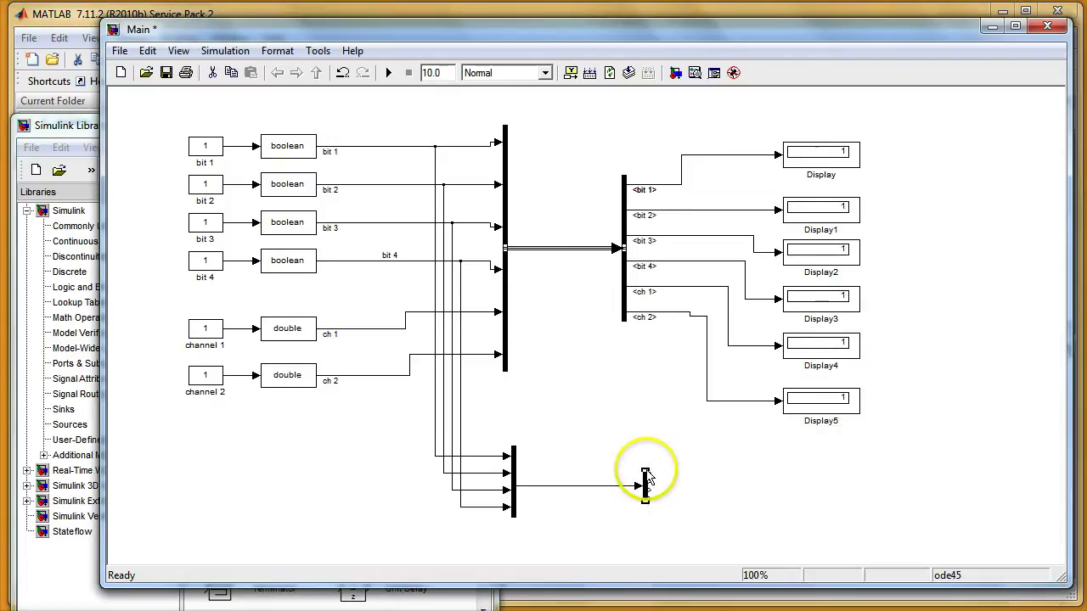
{"action": "left_click", "coordinate": [645, 475]}
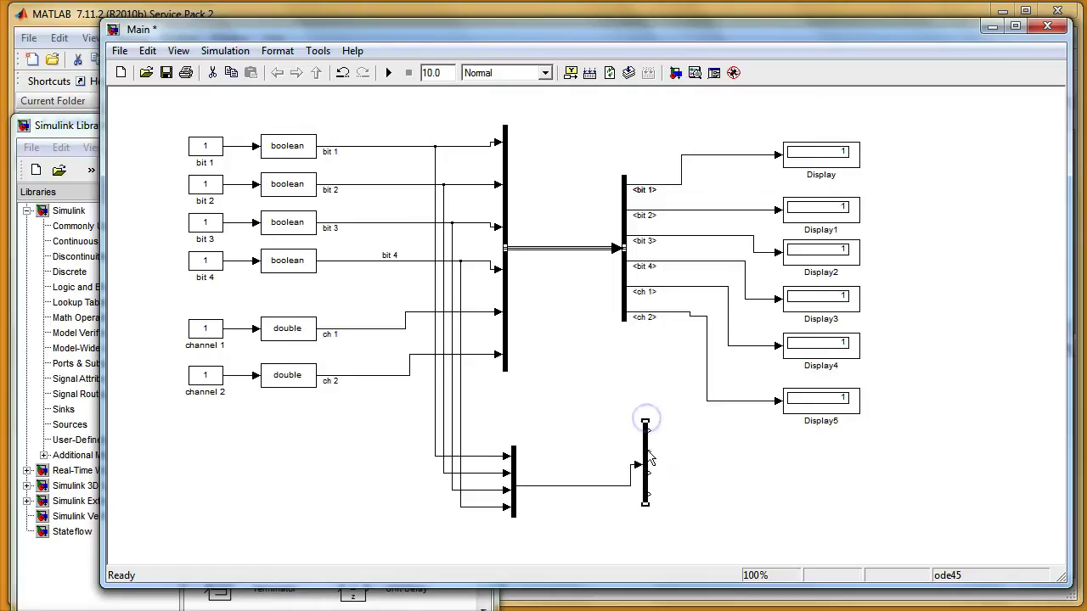
{"action": "left_click_drag", "start_coordinate": [647, 458], "coordinate": [647, 471]}
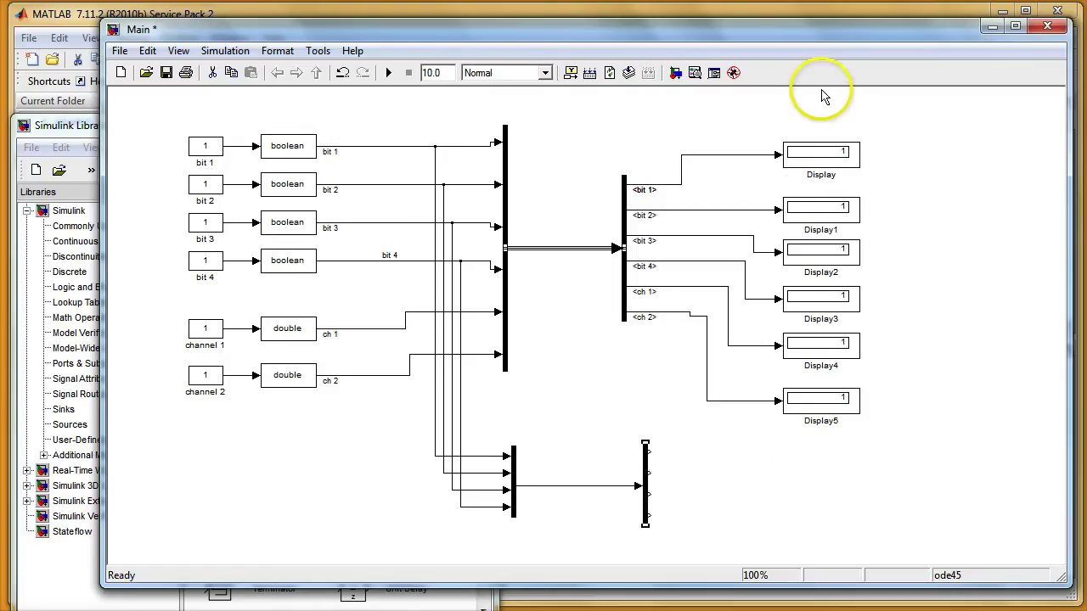
Step: Copy the Display block below Display5 and wire the Demux outputs to Display6–Display9
{"action": "left_click", "coordinate": [818, 174]}
{"action": "left_click_drag", "start_coordinate": [817, 174], "coordinate": [770, 516]}
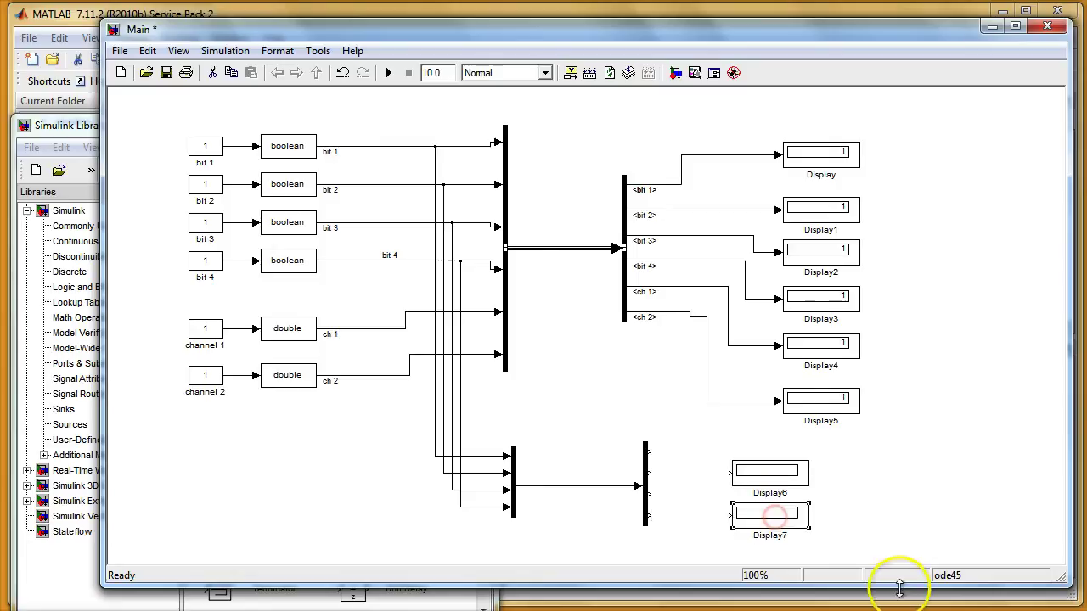
{"action": "double_click", "coordinate": [898, 587]}
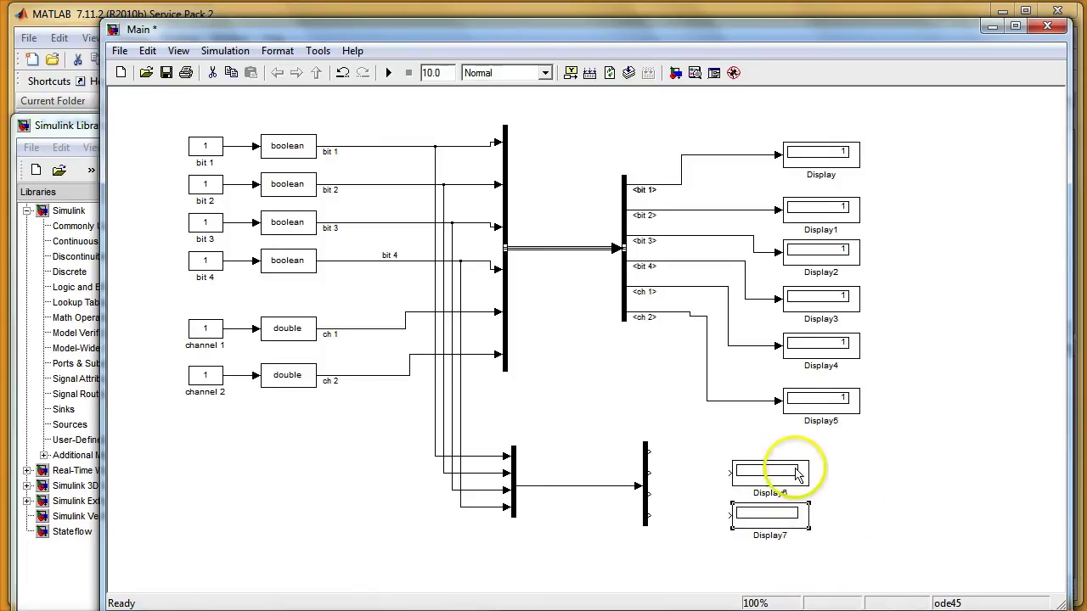
{"action": "left_click_drag", "start_coordinate": [799, 474], "coordinate": [781, 449]}
{"action": "left_click_drag", "start_coordinate": [789, 509], "coordinate": [777, 494]}
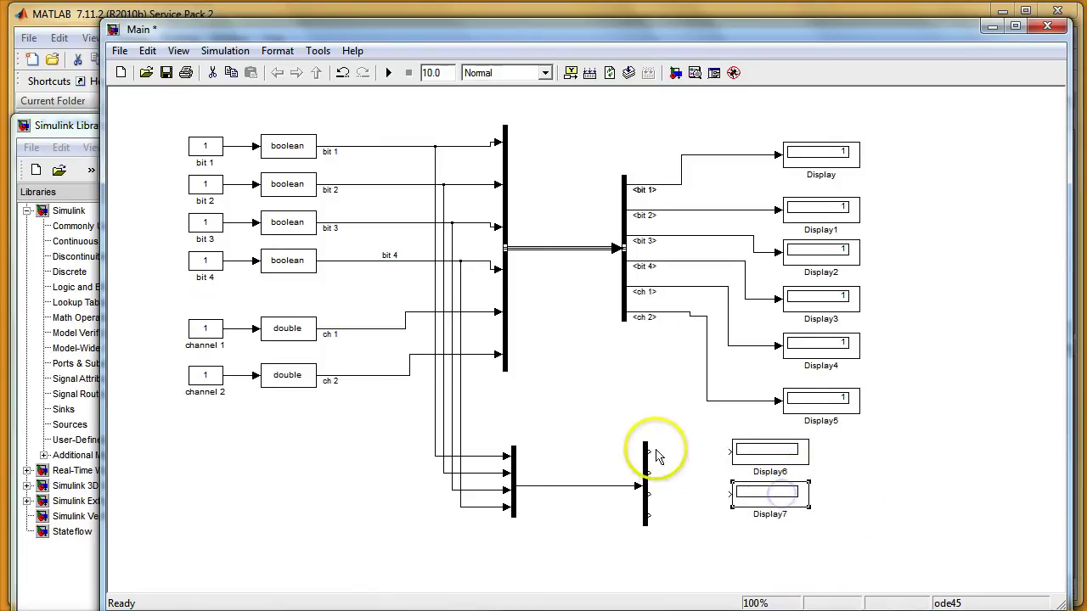
{"action": "mouse_move", "coordinate": [656, 456]}
{"action": "left_mouse_down"}
{"action": "mouse_move", "coordinate": [736, 454]}
{"action": "mouse_move", "coordinate": [650, 476]}
{"action": "mouse_move", "coordinate": [728, 495]}
{"action": "mouse_move", "coordinate": [837, 491]}
{"action": "mouse_move", "coordinate": [846, 477]}
{"action": "mouse_move", "coordinate": [761, 520]}
{"action": "left_mouse_up"}
{"action": "left_click_drag", "start_coordinate": [762, 519], "coordinate": [842, 554]}
{"action": "left_click", "coordinate": [728, 514]}
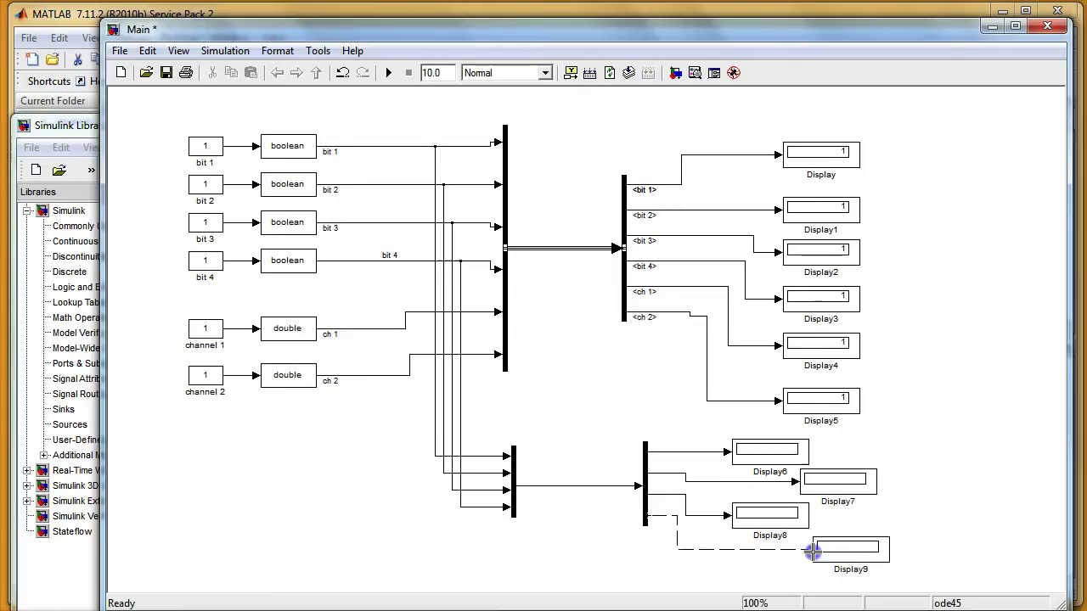
{"action": "left_click_drag", "start_coordinate": [813, 552], "coordinate": [812, 550]}
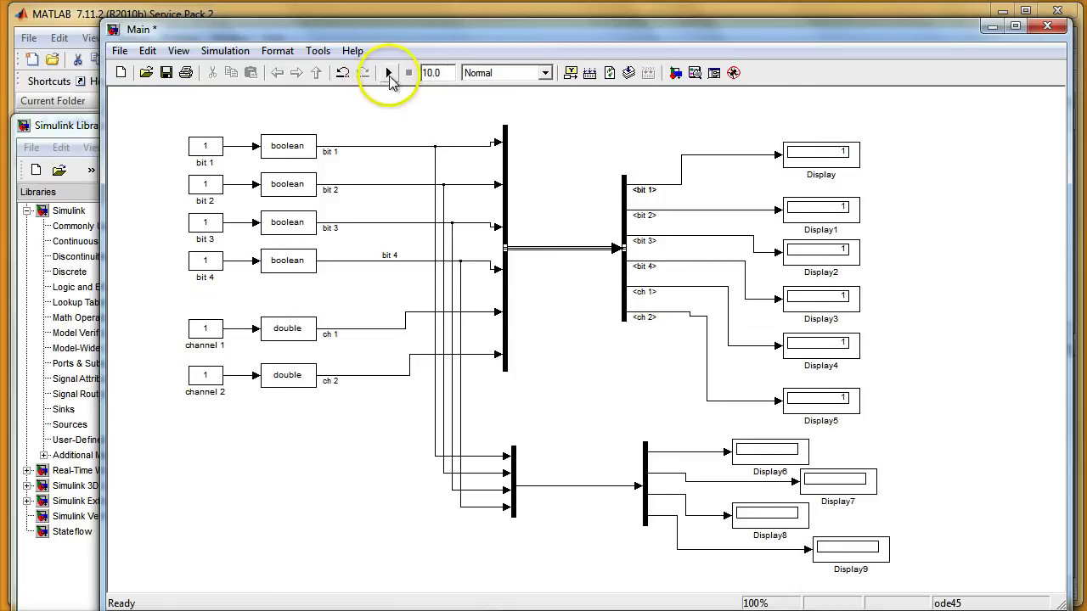
Step: Run the simulation, then set bit 1 to 2 and bit 2 to 4
{"action": "left_click", "coordinate": [389, 74]}
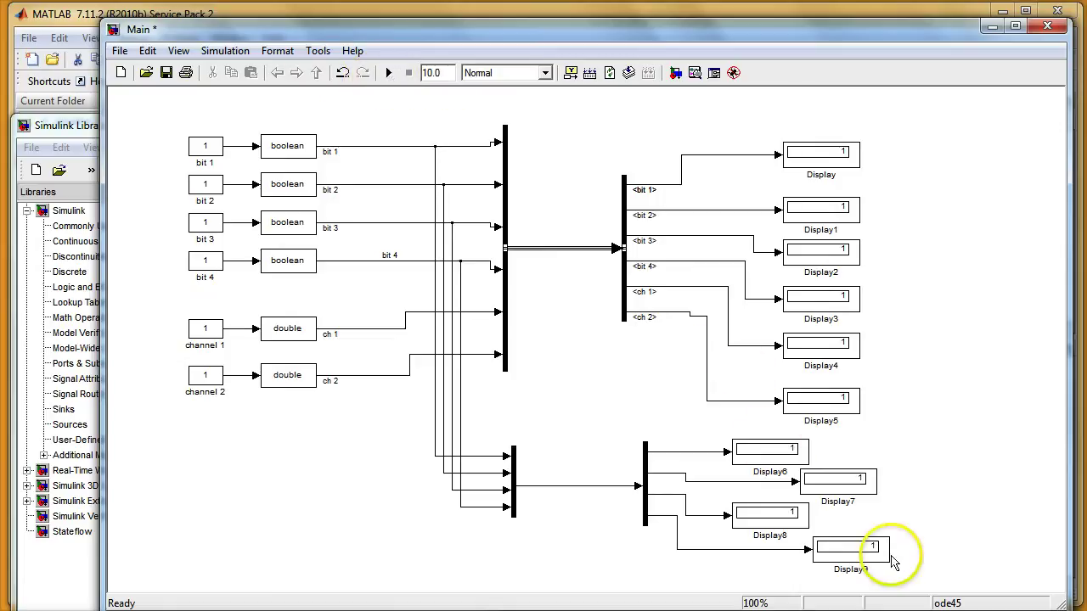
{"action": "double_click", "coordinate": [210, 144]}
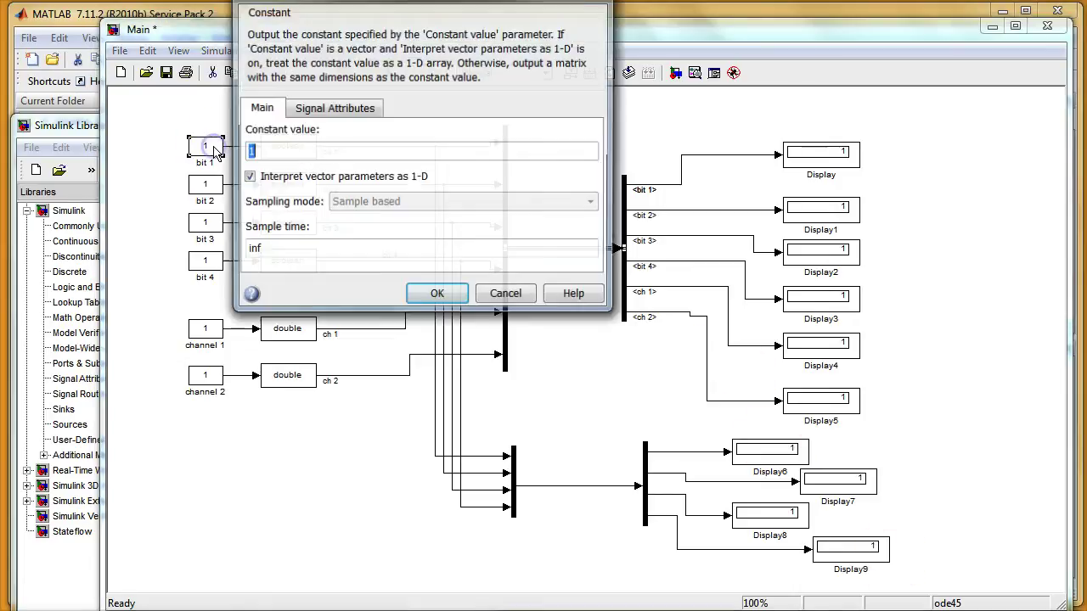
{"action": "type", "text": "2"}
{"action": "left_click", "coordinate": [433, 293]}
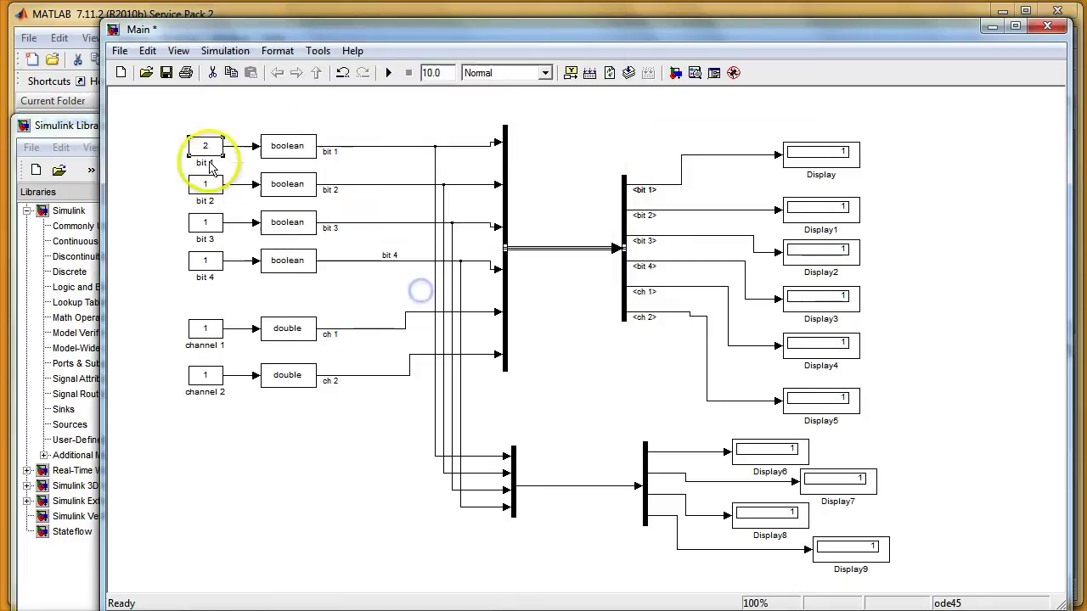
{"action": "double_click", "coordinate": [211, 180]}
{"action": "type", "text": "4"}
{"action": "left_click", "coordinate": [437, 330]}
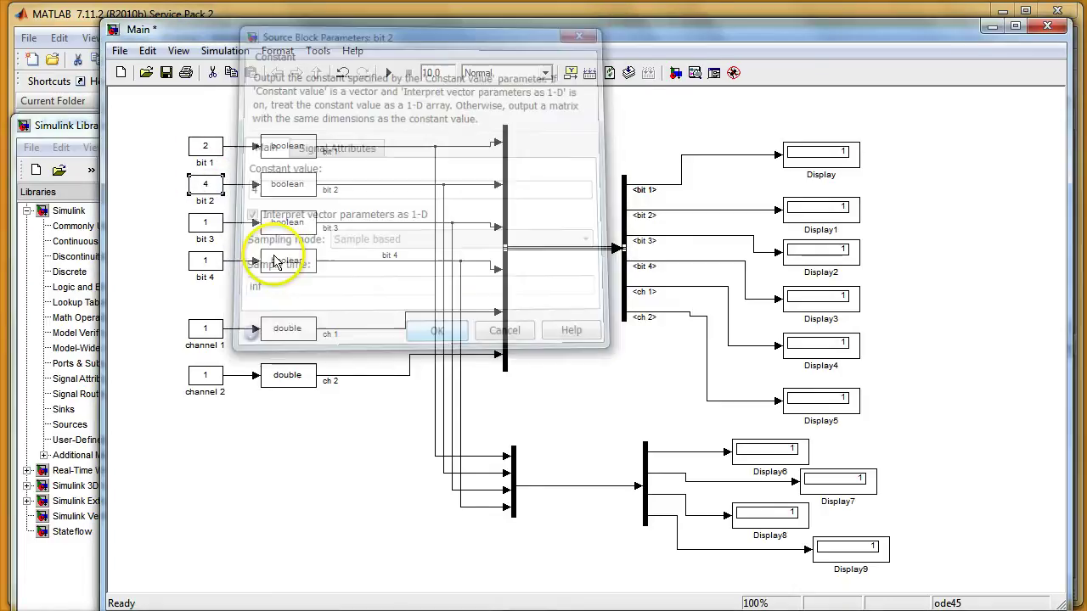
Step: Set bit 3 to 8 and bit 4 to 16, then rerun the simulation
{"action": "double_click", "coordinate": [206, 223]}
{"action": "type", "text": "5"}
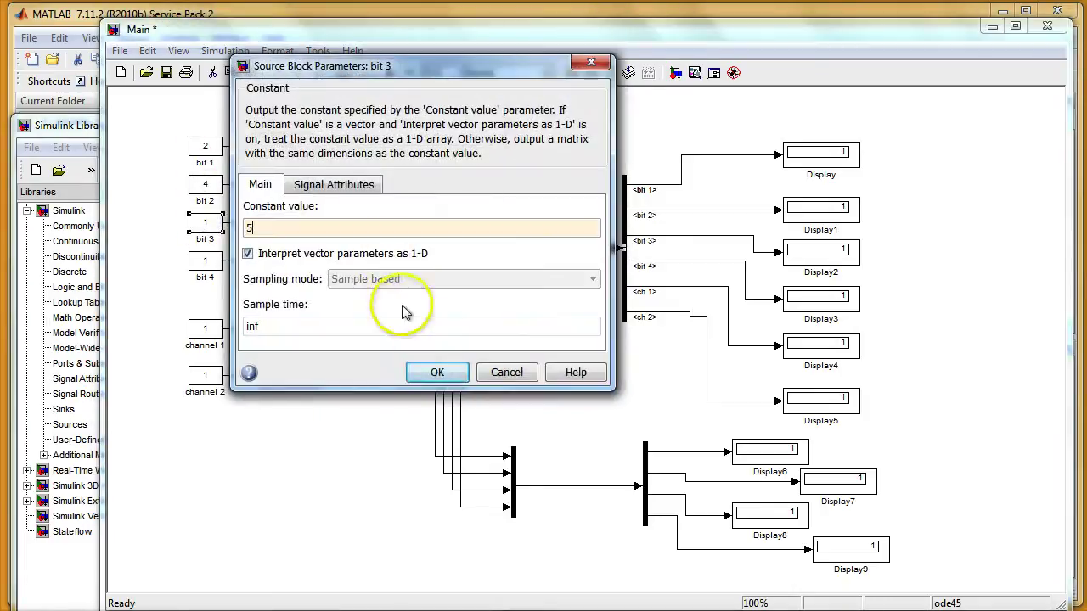
{"action": "left_click", "coordinate": [434, 374]}
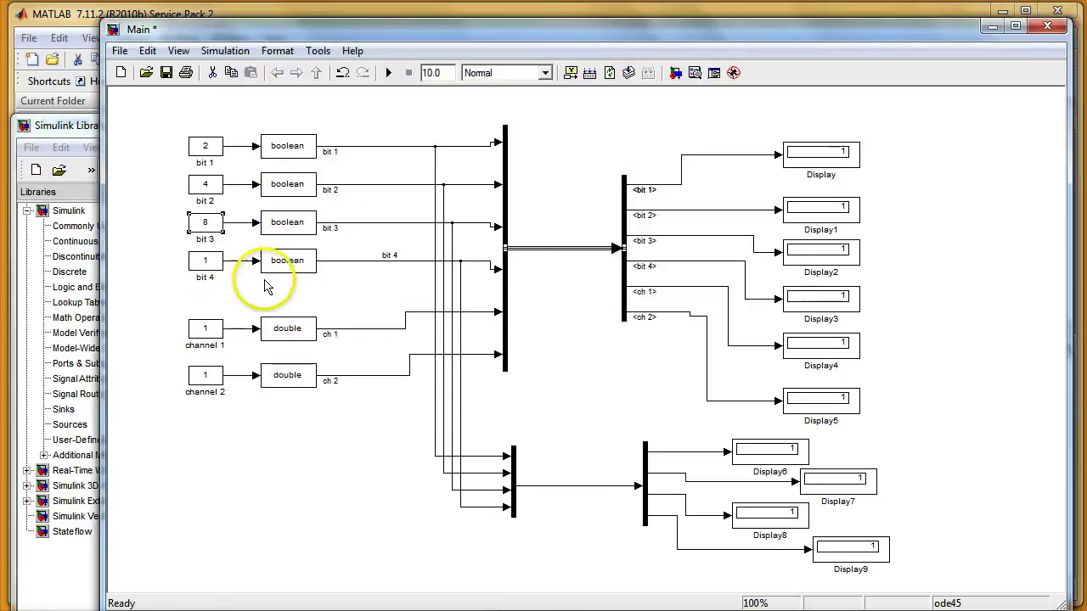
{"action": "double_click", "coordinate": [210, 264]}
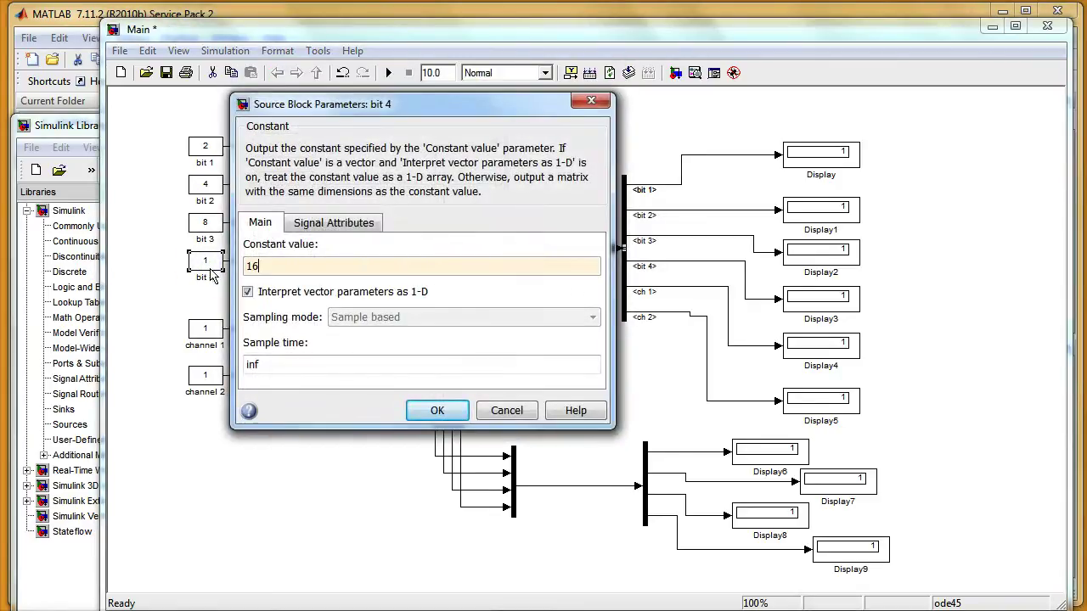
{"action": "left_click", "coordinate": [435, 410]}
{"action": "left_click", "coordinate": [387, 297]}
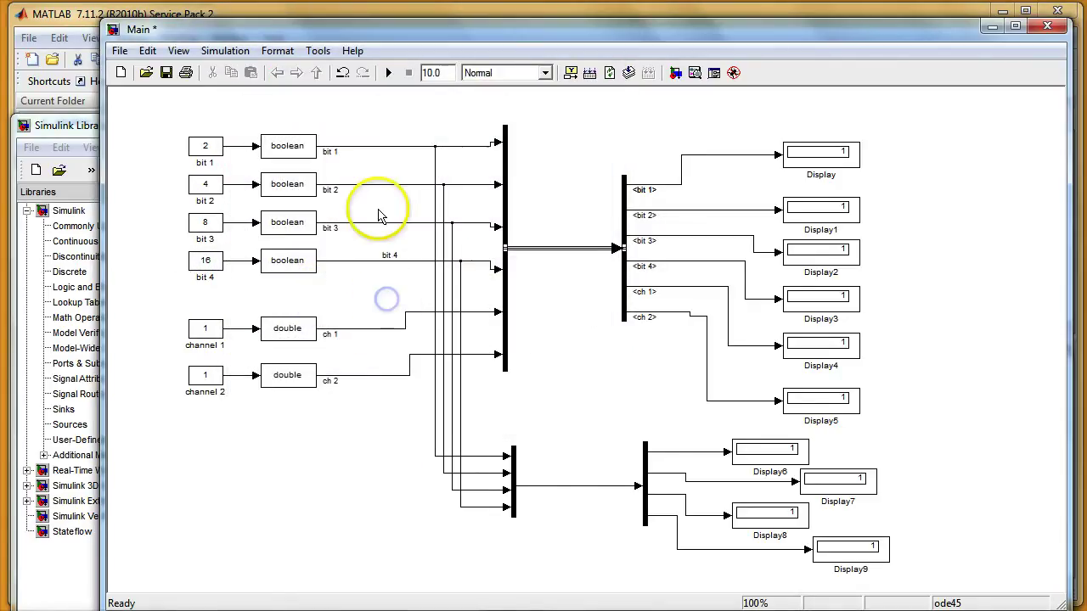
{"action": "left_click", "coordinate": [388, 74]}
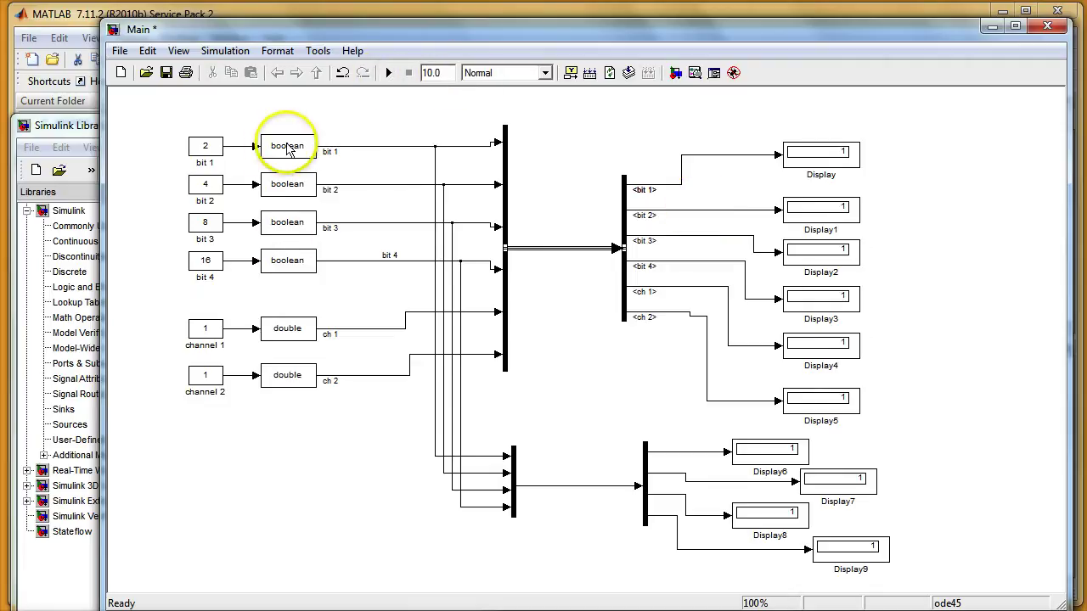
Step: Set the bit 1 constant to 0 and the bit 2 constant to 1
{"action": "left_click", "coordinate": [211, 150]}
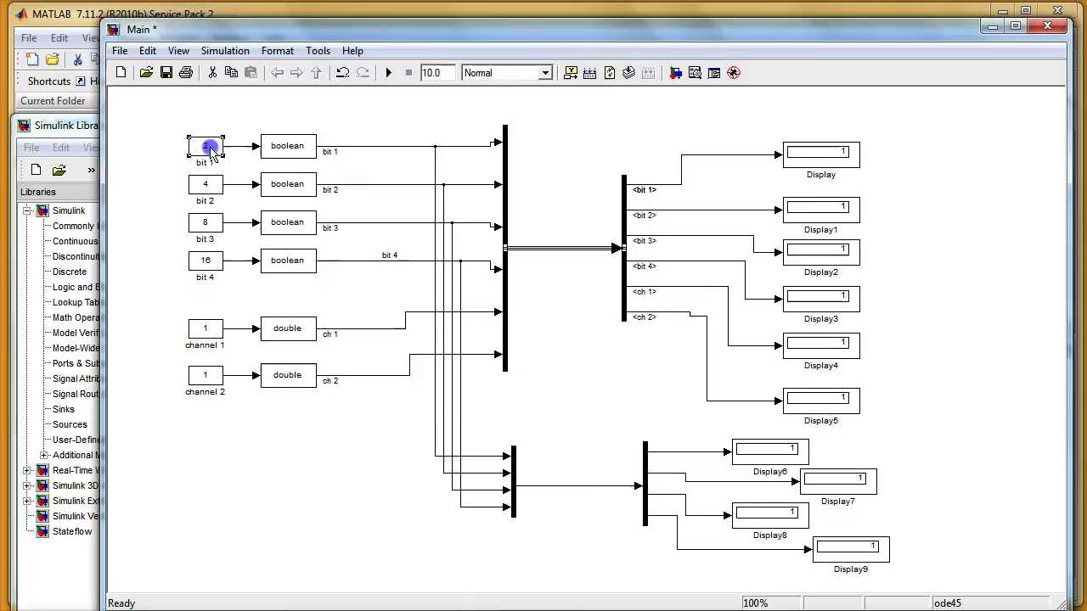
{"action": "double_click", "coordinate": [210, 150]}
{"action": "type", "text": "0"}
{"action": "left_click", "coordinate": [434, 295]}
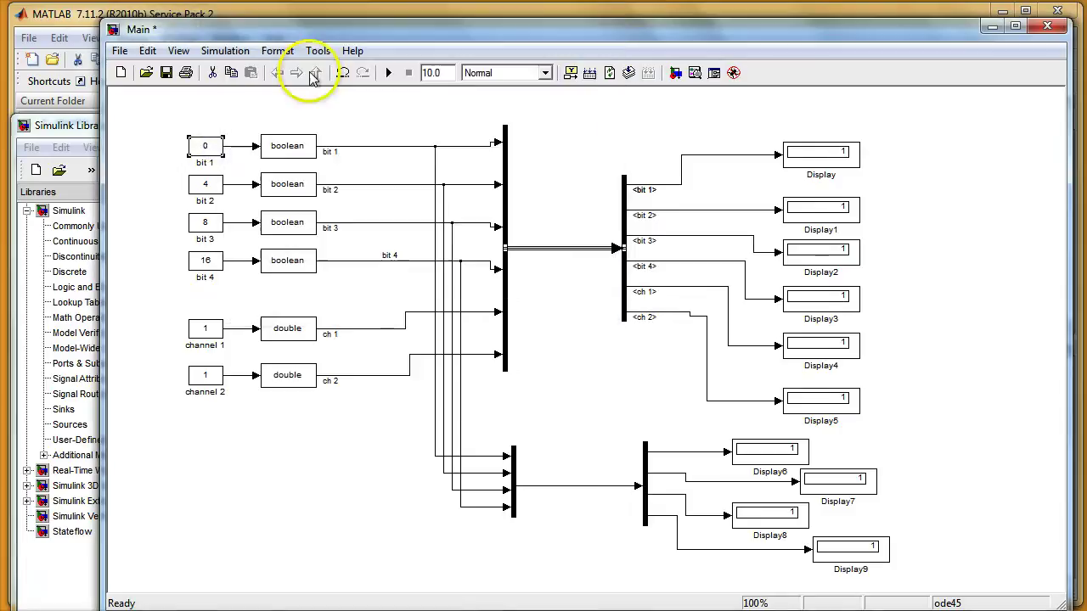
{"action": "double_click", "coordinate": [216, 191]}
{"action": "type", "text": "1"}
{"action": "left_click", "coordinate": [359, 332]}
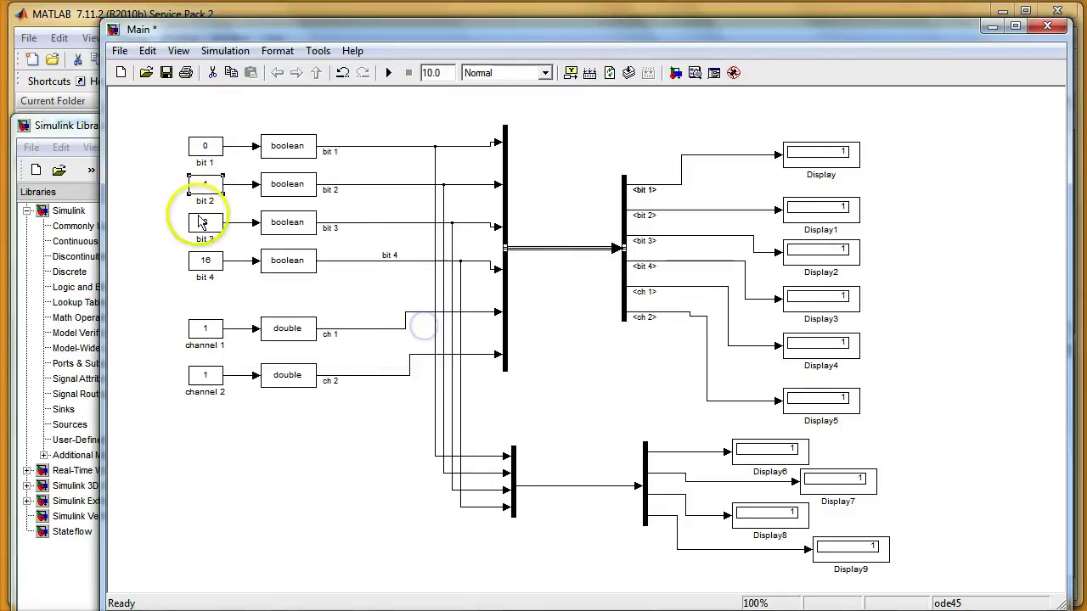
Step: Set bit 3 to 1 and bit 4 to 0, then rerun the simulation
{"action": "double_click", "coordinate": [202, 223]}
{"action": "type", "text": "1"}
{"action": "left_click", "coordinate": [413, 365]}
{"action": "left_click", "coordinate": [211, 265]}
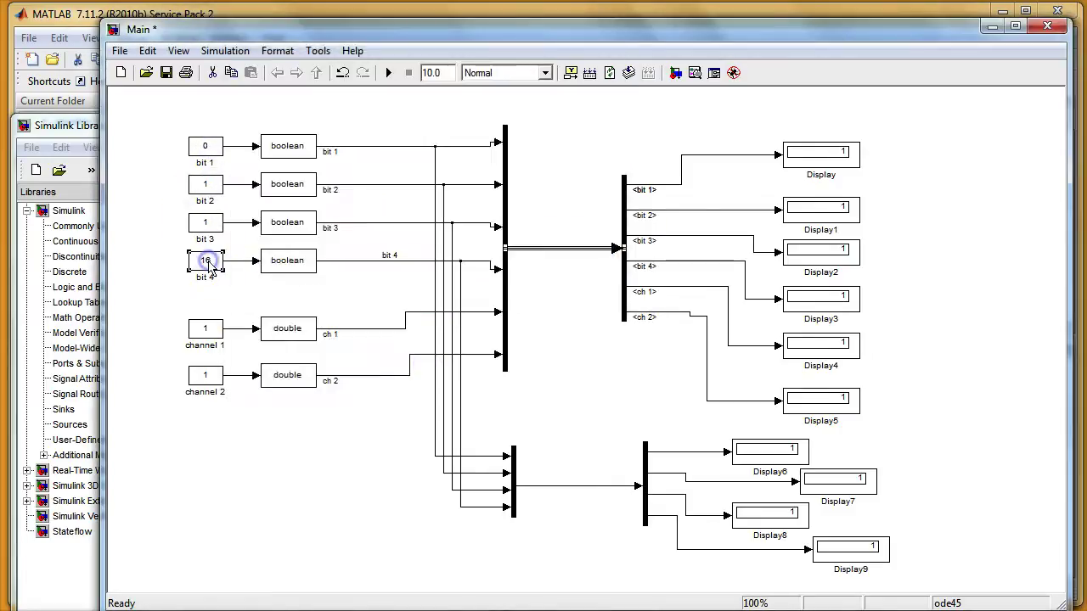
{"action": "double_click", "coordinate": [211, 265]}
{"action": "type", "text": "0"}
{"action": "left_click", "coordinate": [413, 340]}
{"action": "left_click", "coordinate": [388, 73]}
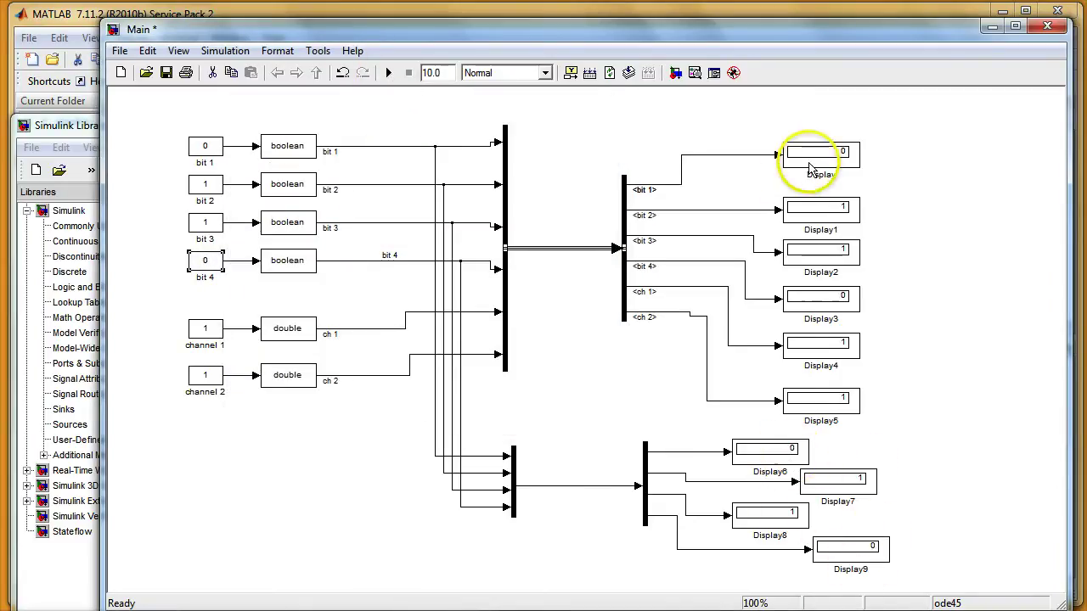
Step: Enter 5 for channel 1 and 10 for channel 2, then rerun the simulation
{"action": "double_click", "coordinate": [205, 329]}
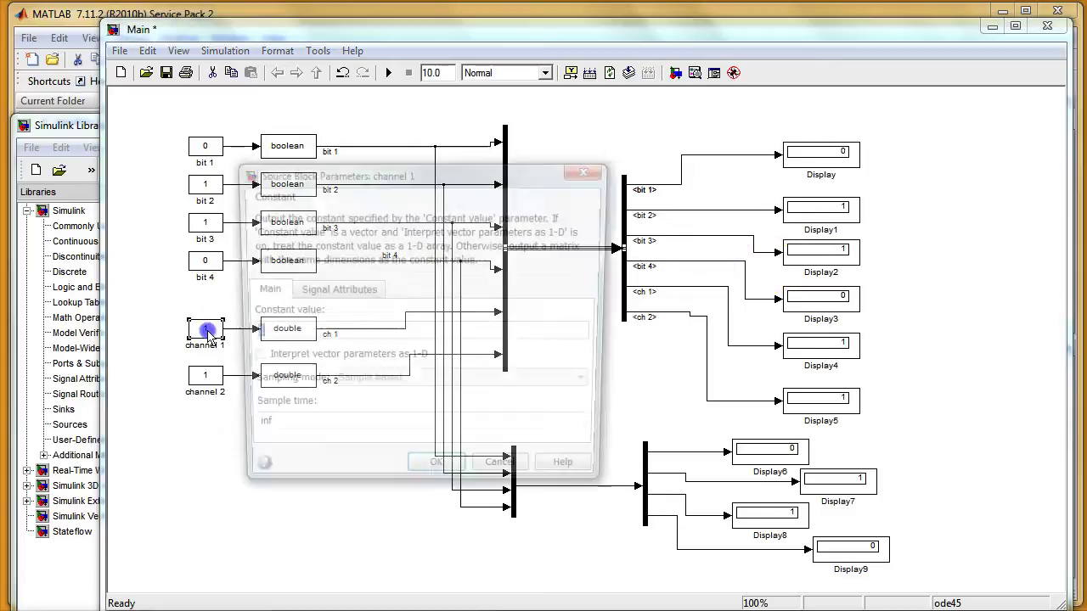
{"action": "type", "text": "5"}
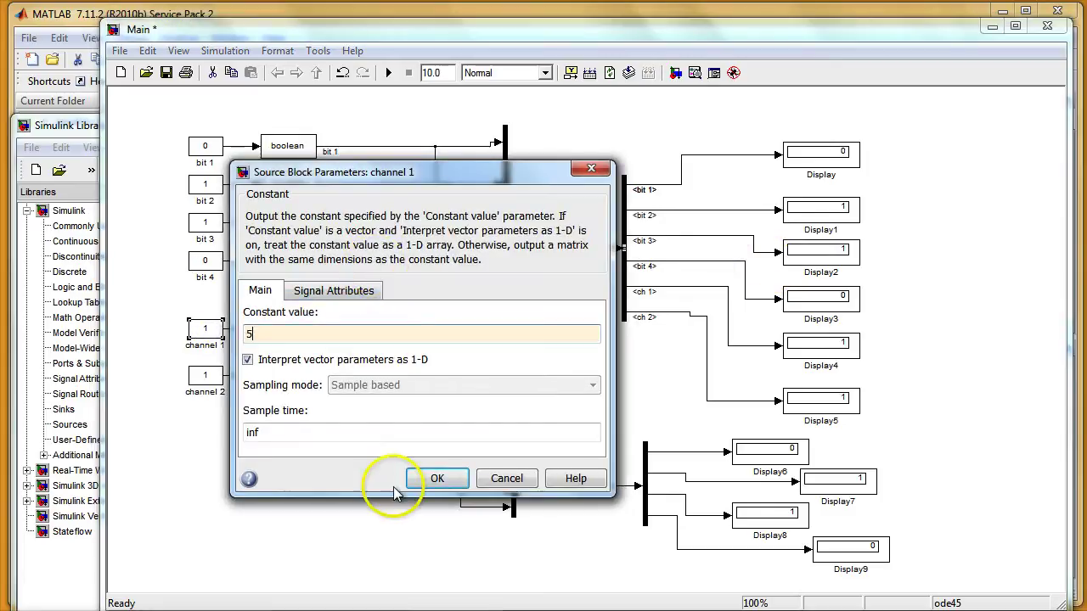
{"action": "left_click", "coordinate": [428, 479]}
{"action": "double_click", "coordinate": [204, 376]}
{"action": "type", "text": "10"}
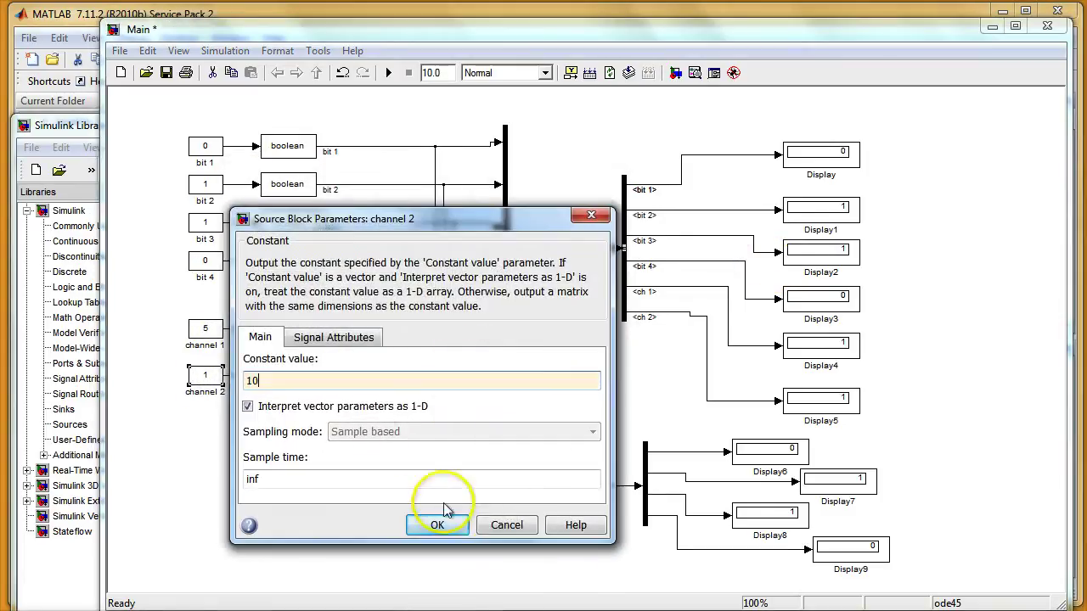
{"action": "left_click", "coordinate": [439, 523]}
{"action": "left_click", "coordinate": [389, 73]}
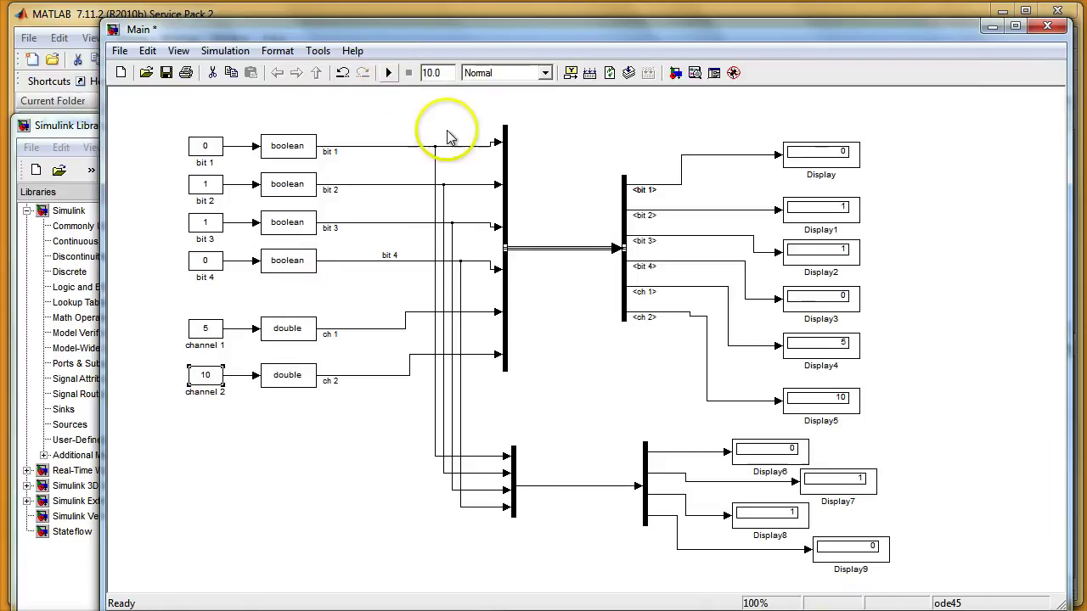